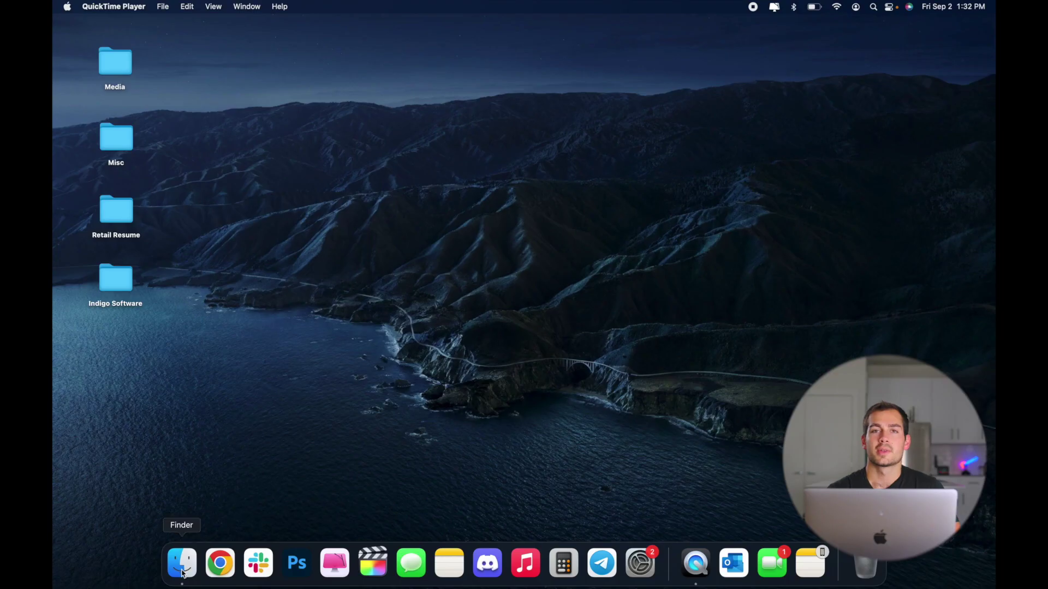
Open Microsoft Excel from the Applications folder.
{"action": "left_click", "coordinate": [183, 570]}
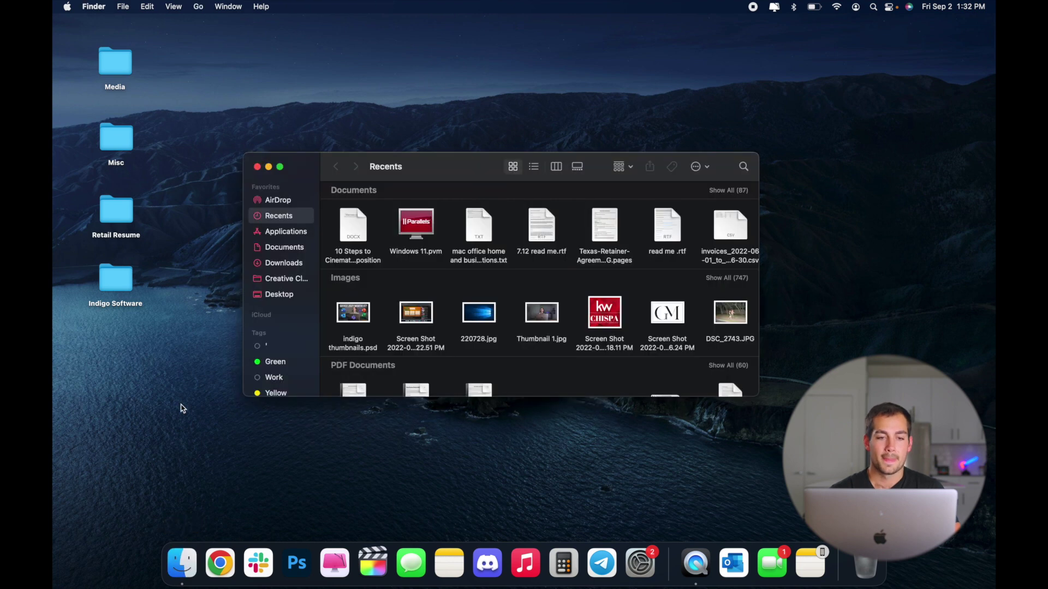
{"action": "left_click", "coordinate": [286, 231]}
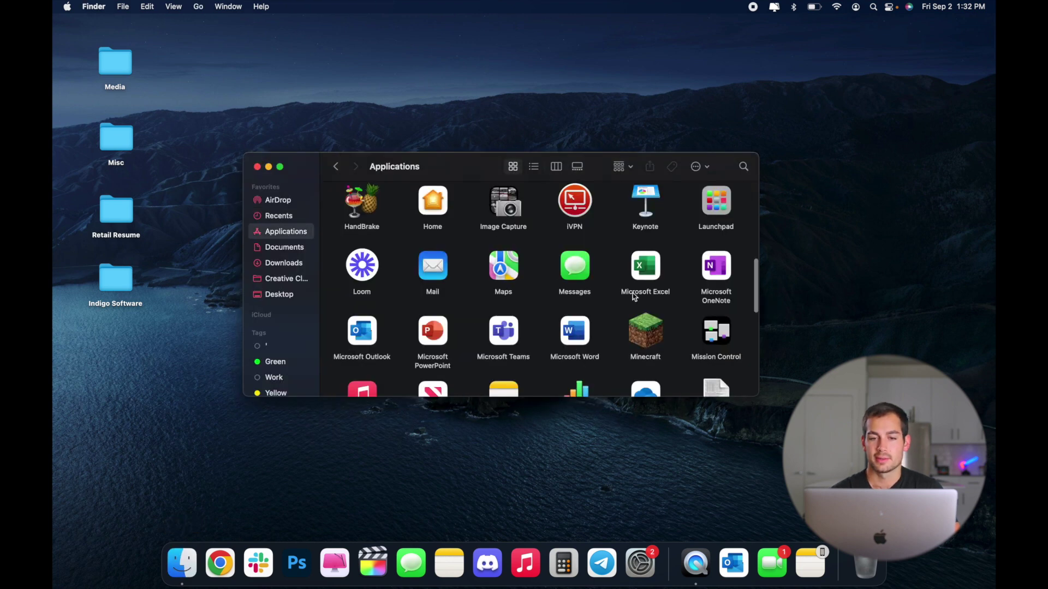
{"action": "double_click", "coordinate": [647, 269]}
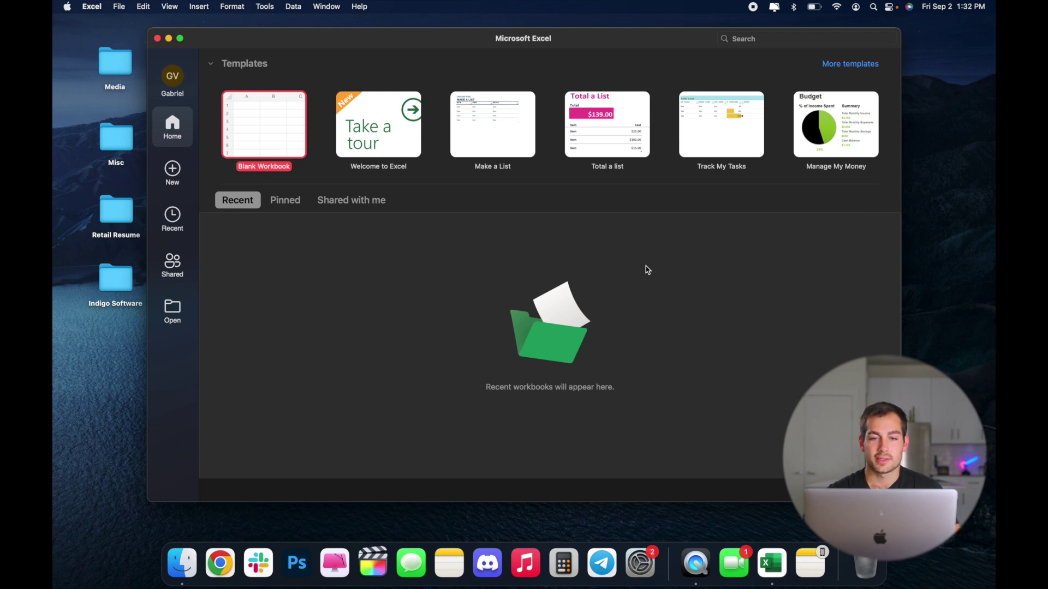
Look through the full template gallery and return to the start page.
{"action": "left_click", "coordinate": [850, 64]}
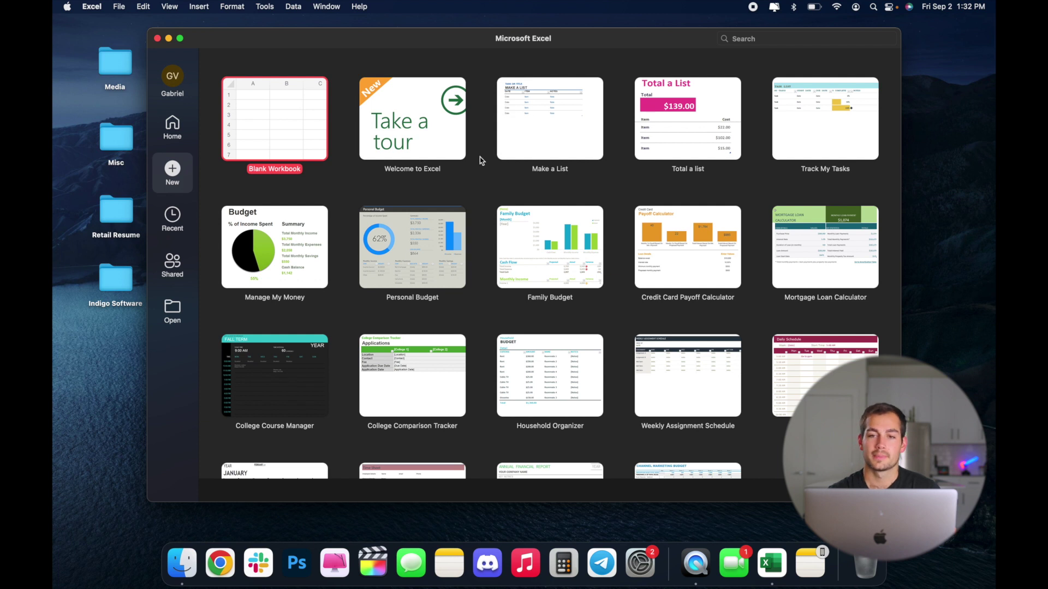
{"action": "left_click", "coordinate": [743, 38]}
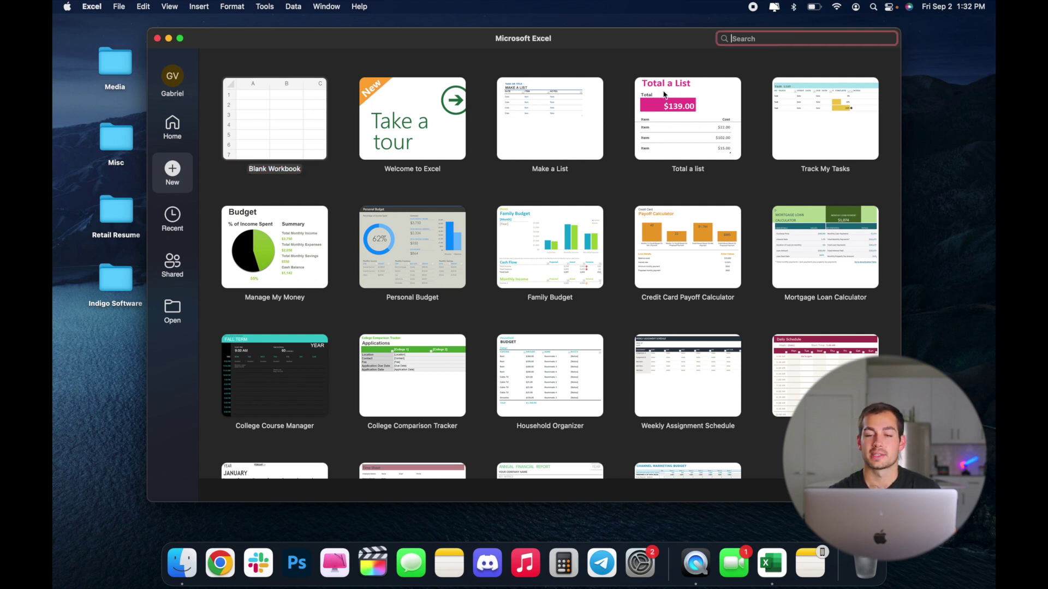
{"action": "left_click", "coordinate": [173, 126]}
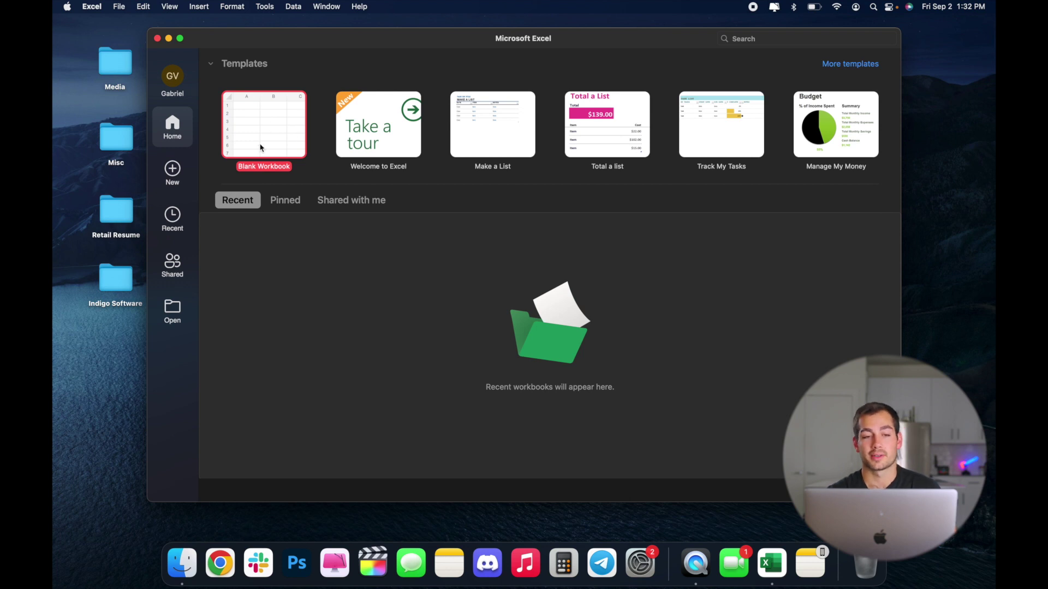
Create a blank workbook and expand its window to full screen.
{"action": "left_click", "coordinate": [253, 122]}
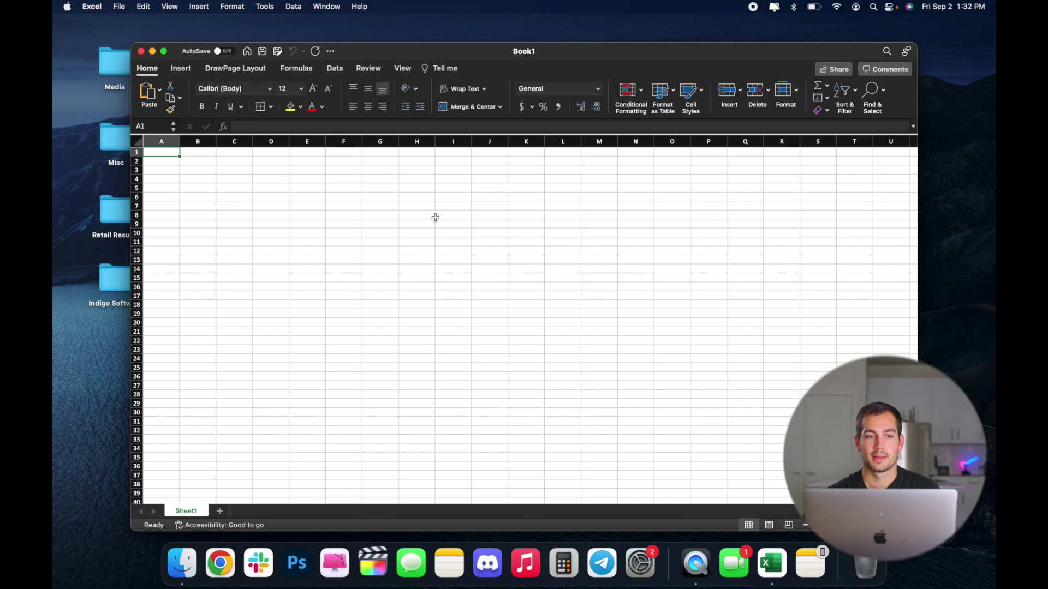
{"action": "left_click", "coordinate": [163, 51]}
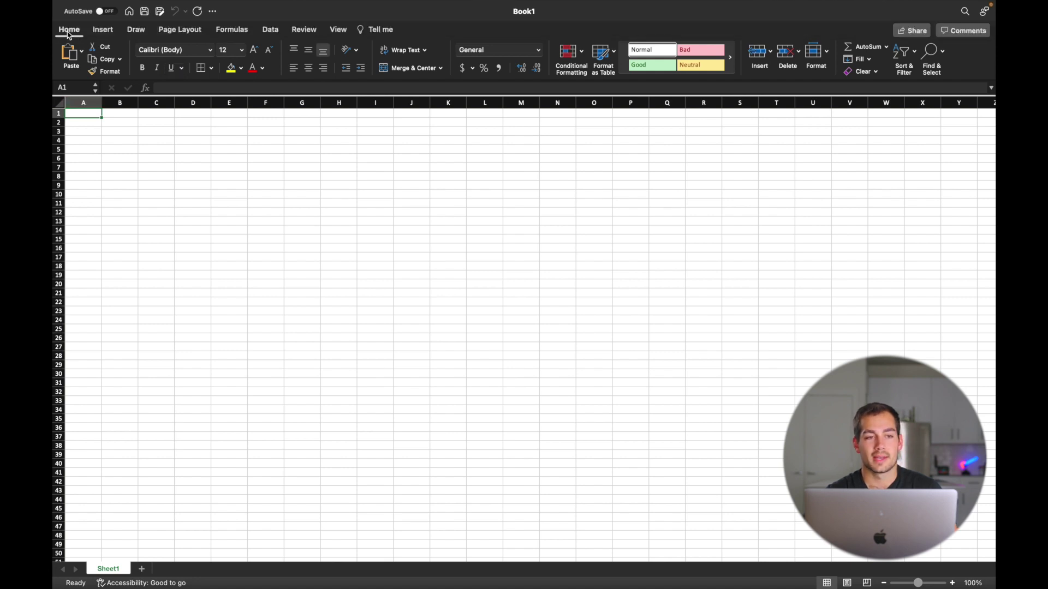
Review the available insertion, drawing, page layout and formula commands.
{"action": "left_click", "coordinate": [136, 32]}
{"action": "left_click", "coordinate": [105, 31]}
{"action": "left_click", "coordinate": [134, 34]}
{"action": "left_click", "coordinate": [103, 30]}
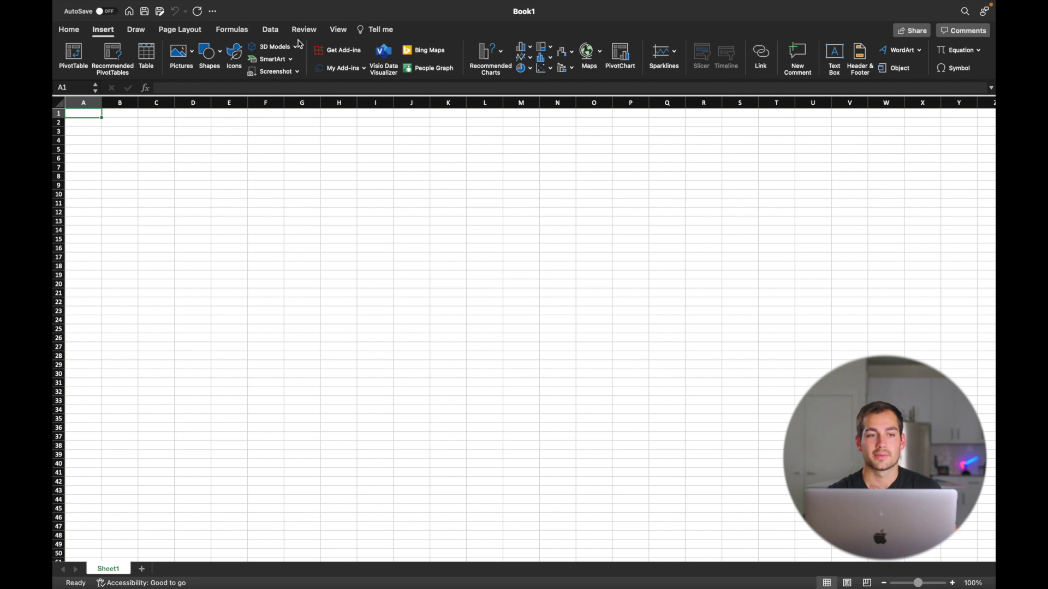
{"action": "left_click", "coordinate": [180, 30]}
{"action": "left_click", "coordinate": [234, 31]}
{"action": "left_click", "coordinate": [180, 30]}
{"action": "left_click", "coordinate": [136, 30]}
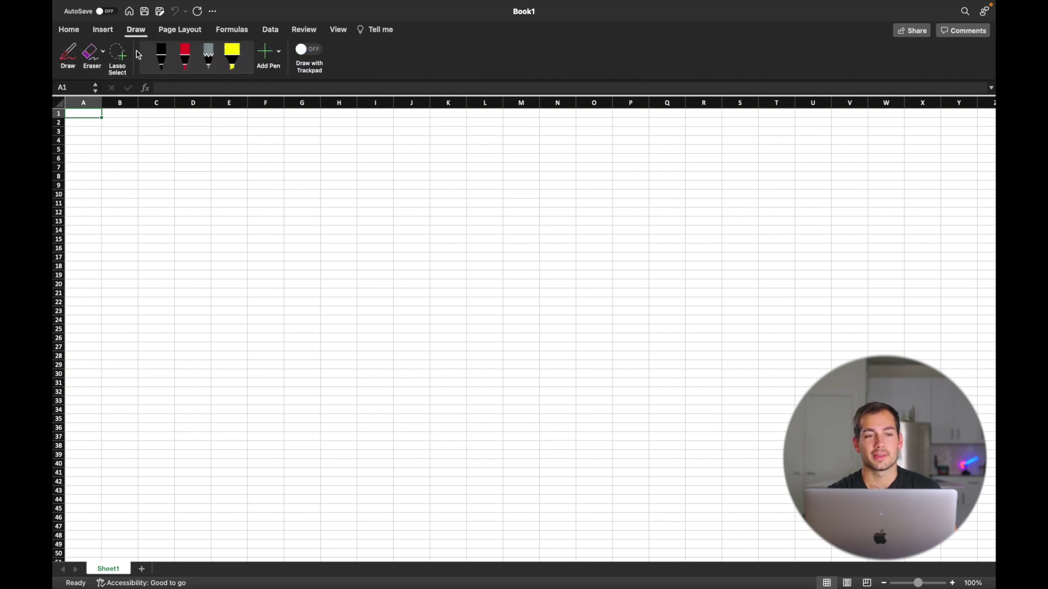
Review the page layout choices for margins, orientation and paper size without changing them.
{"action": "left_click", "coordinate": [180, 30]}
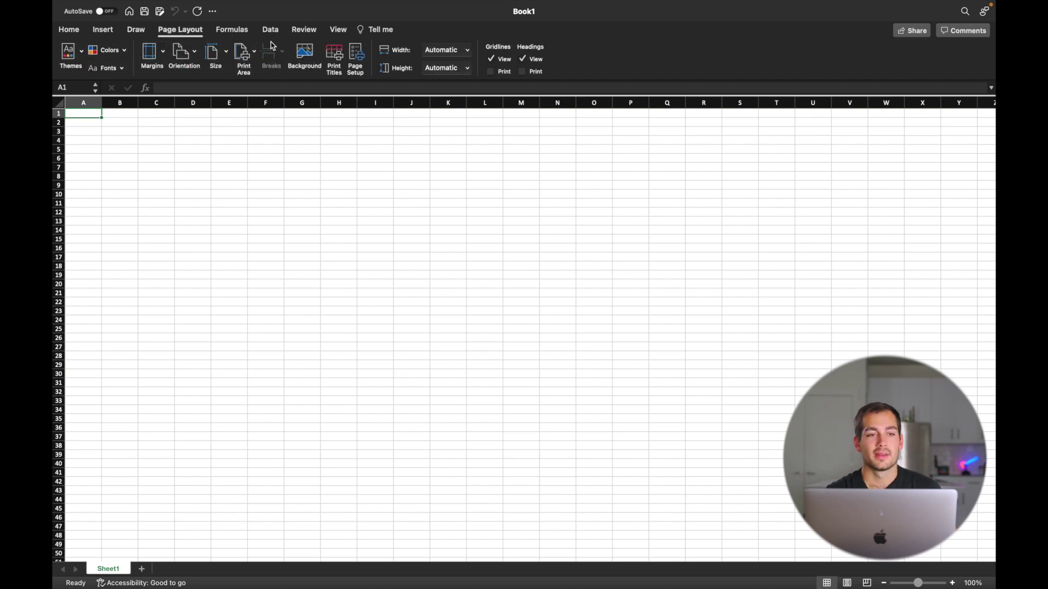
{"action": "left_click", "coordinate": [165, 54]}
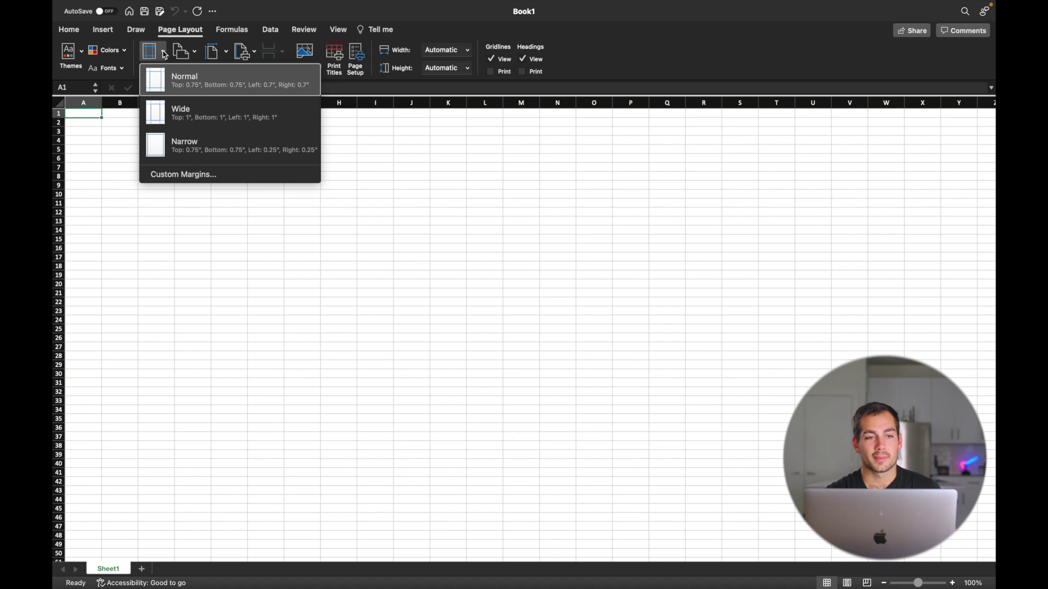
{"action": "left_click", "coordinate": [164, 54]}
{"action": "left_click", "coordinate": [196, 54]}
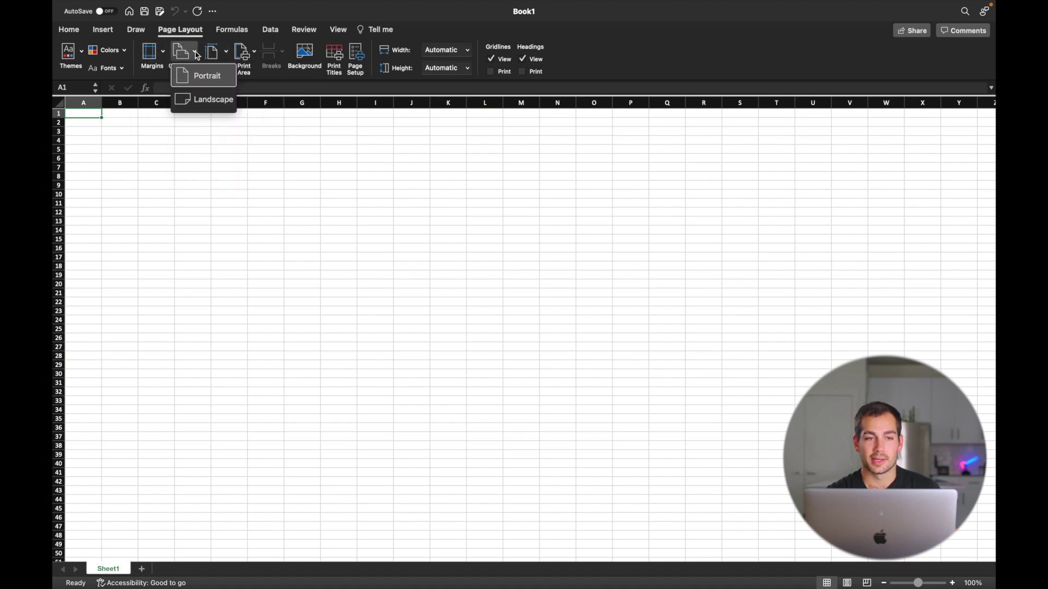
{"action": "left_click", "coordinate": [196, 53]}
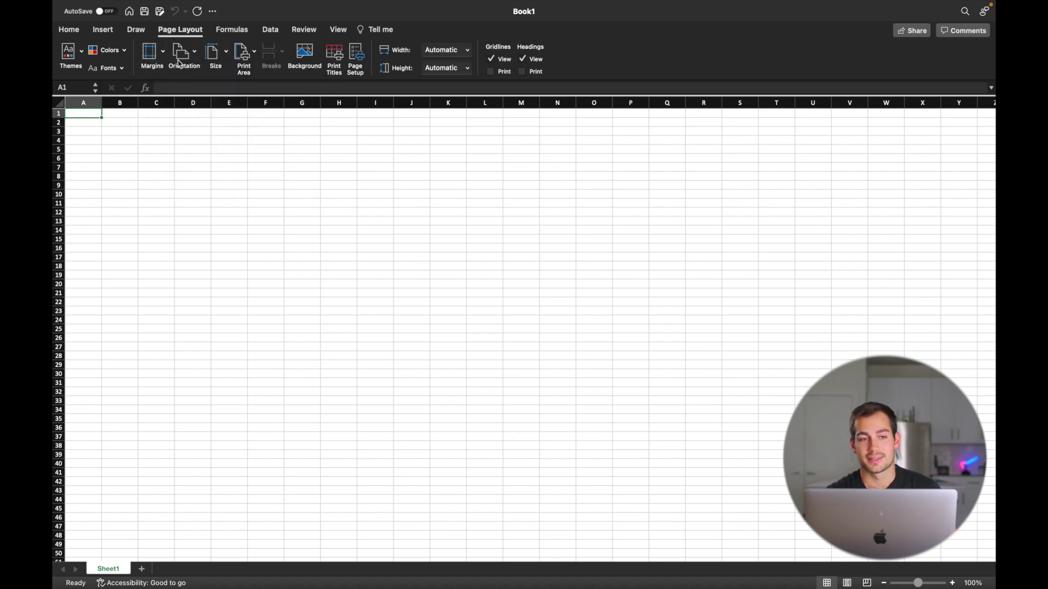
{"action": "left_click", "coordinate": [227, 54]}
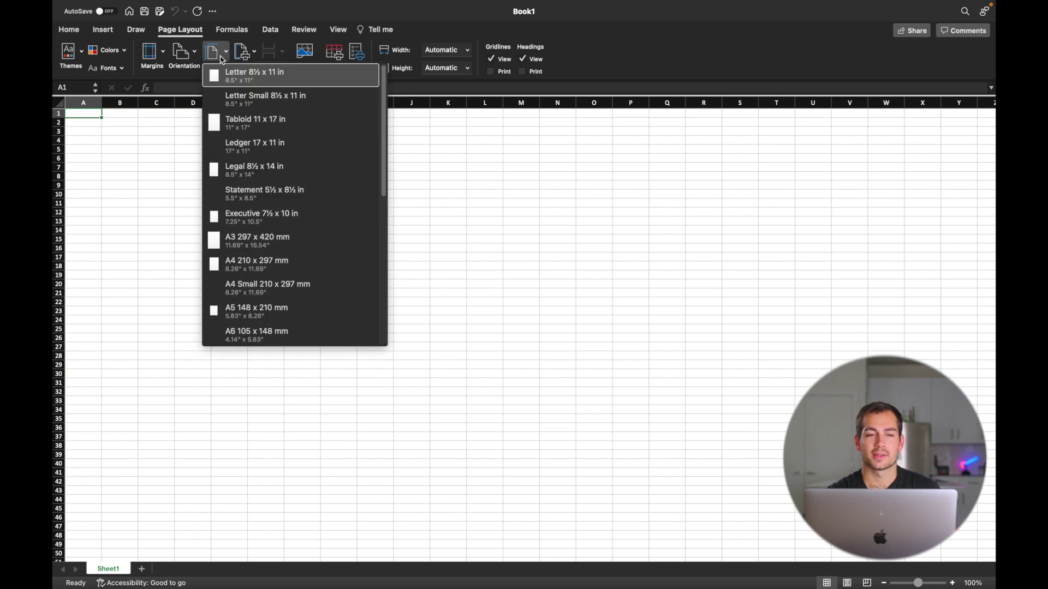
{"action": "left_click", "coordinate": [222, 58]}
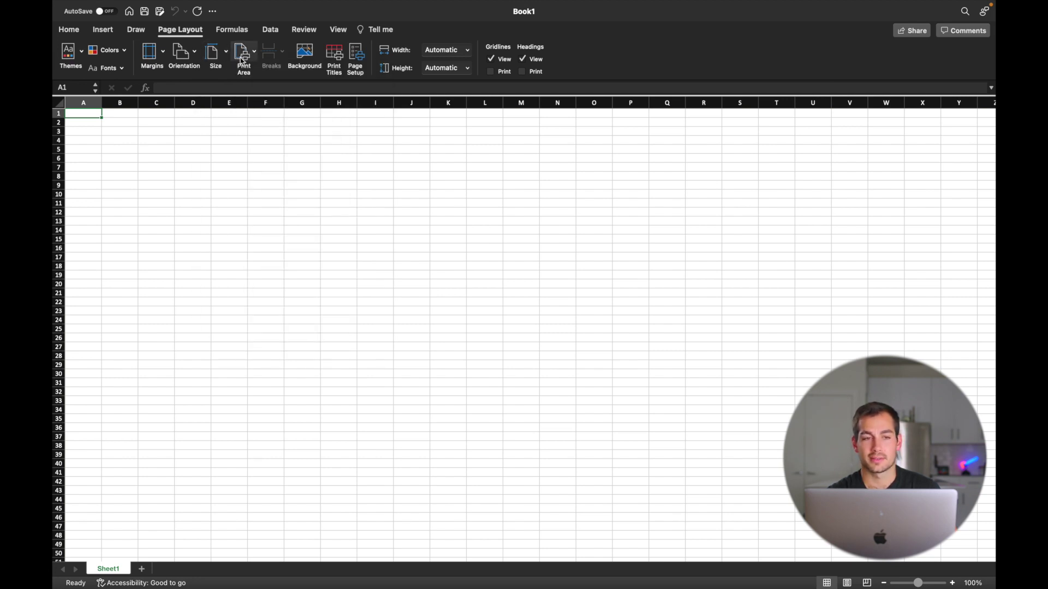
Review the insertion commands, including sparklines, and return to the basic formatting and editing commands.
{"action": "left_click", "coordinate": [104, 31]}
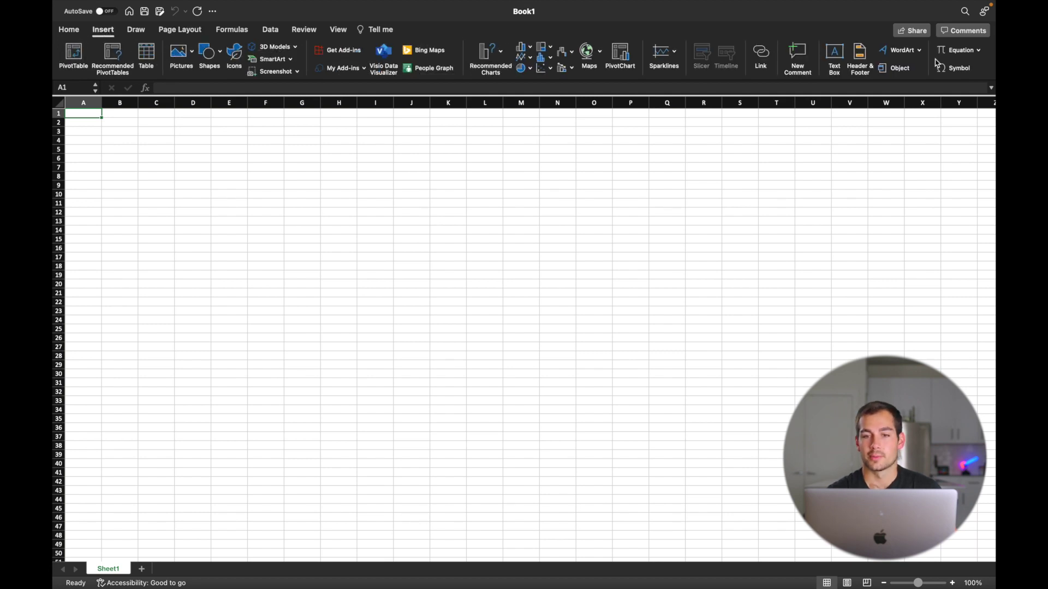
{"action": "left_click", "coordinate": [677, 55]}
{"action": "left_click", "coordinate": [676, 55]}
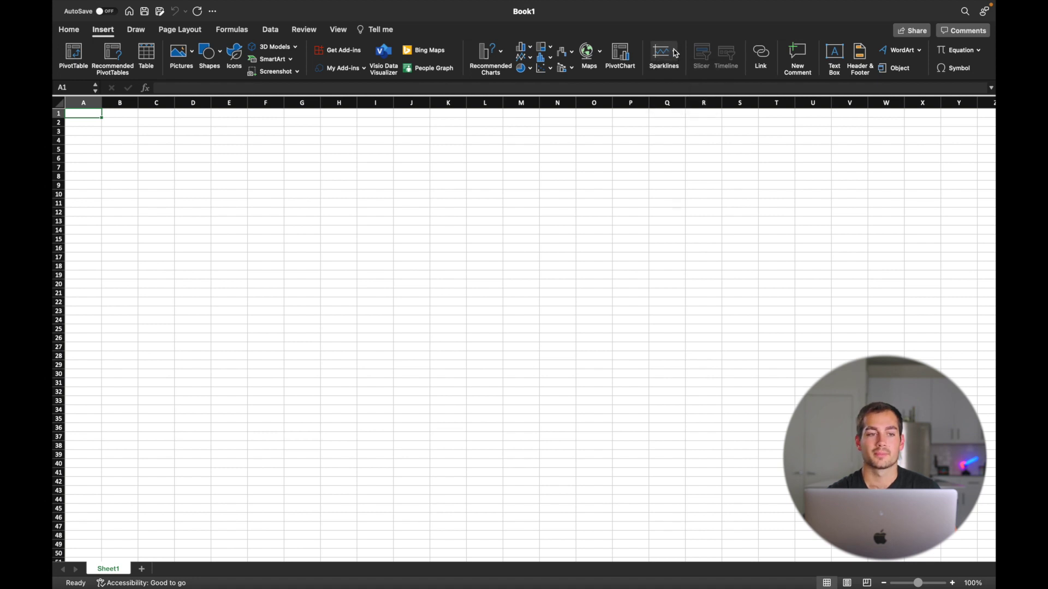
{"action": "left_click", "coordinate": [74, 34]}
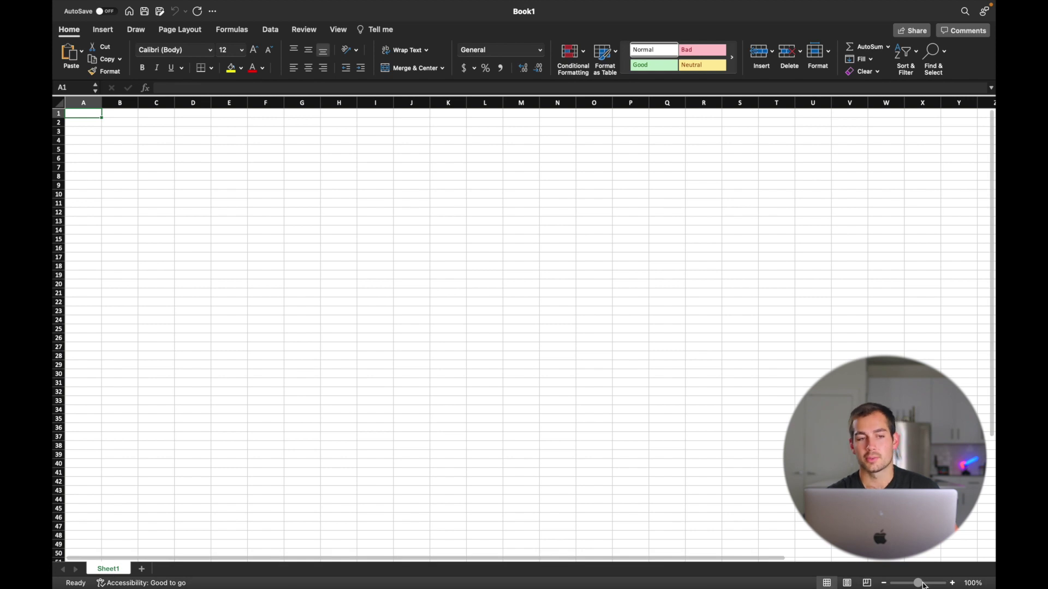
Enlarge the sheet view to 182% and examine how its columns and rows are labelled.
{"action": "left_click_drag", "start_coordinate": [918, 583], "coordinate": [925, 585]}
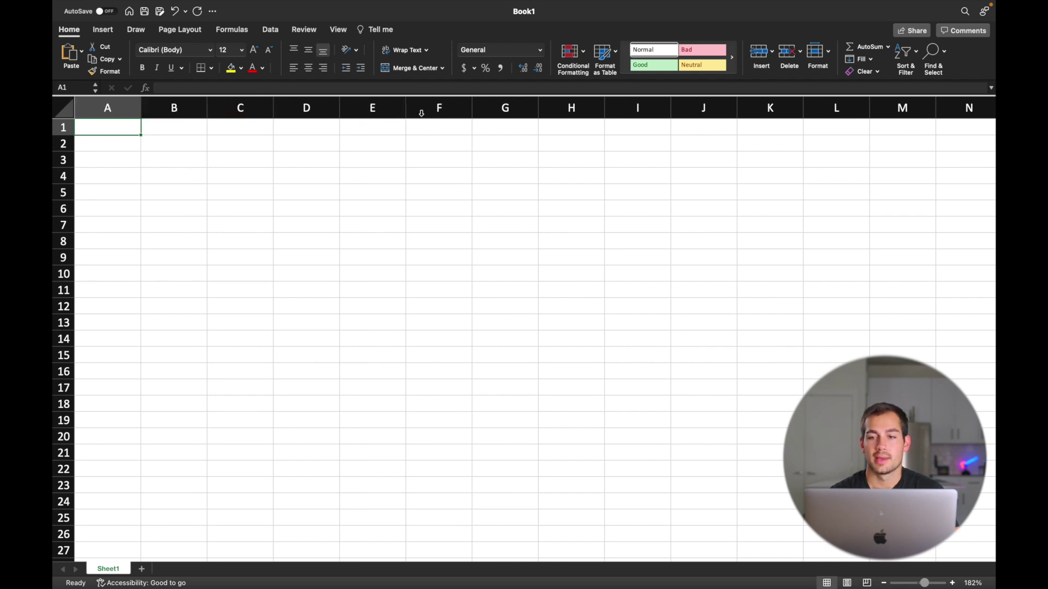
{"action": "scroll", "coordinate": [431, 116], "scroll_direction": "right", "scroll_amount": 2}
{"action": "scroll", "coordinate": [439, 117], "scroll_direction": "right", "scroll_amount": 10}
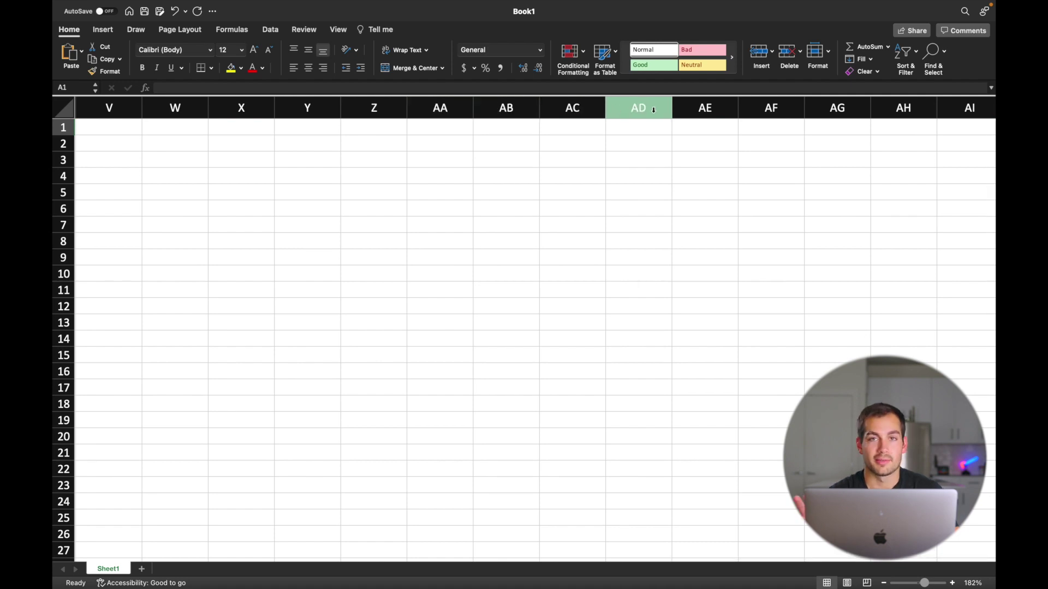
{"action": "scroll", "coordinate": [653, 110], "scroll_direction": "left", "scroll_amount": 15}
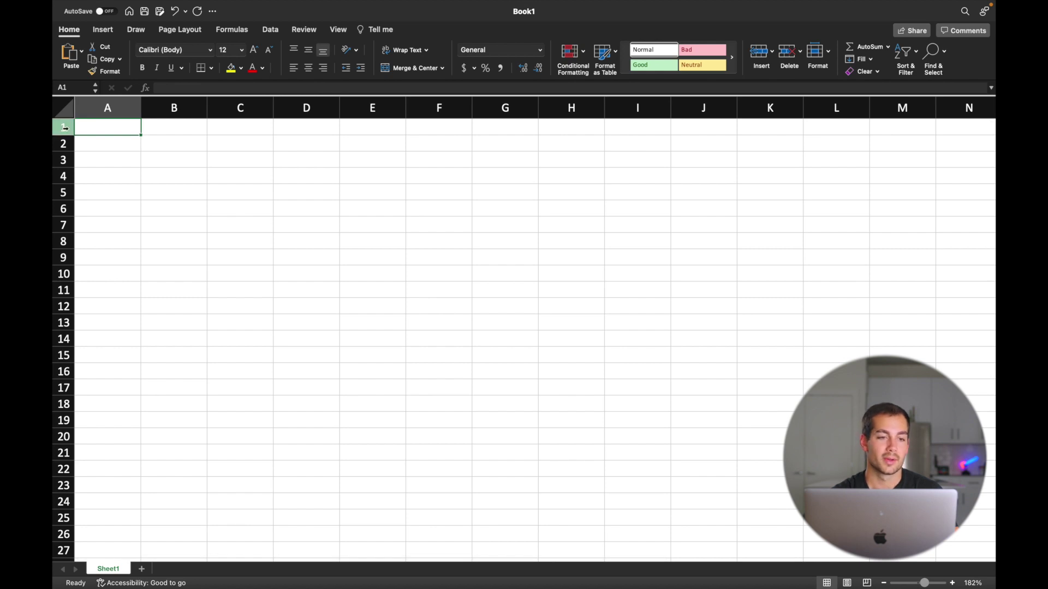
{"action": "scroll", "coordinate": [91, 371], "scroll_direction": "down", "scroll_amount": 20}
{"action": "scroll", "coordinate": [91, 371], "scroll_direction": "up", "scroll_amount": 20}
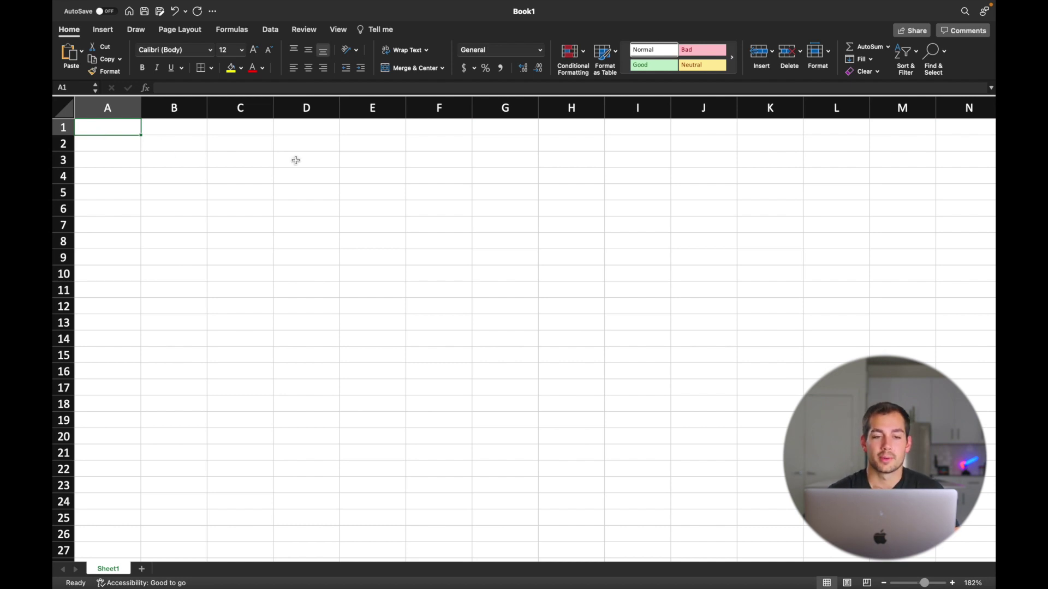
Select cell E8, move the active cell to C7, and select the range E7:K23.
{"action": "left_click", "coordinate": [369, 236]}
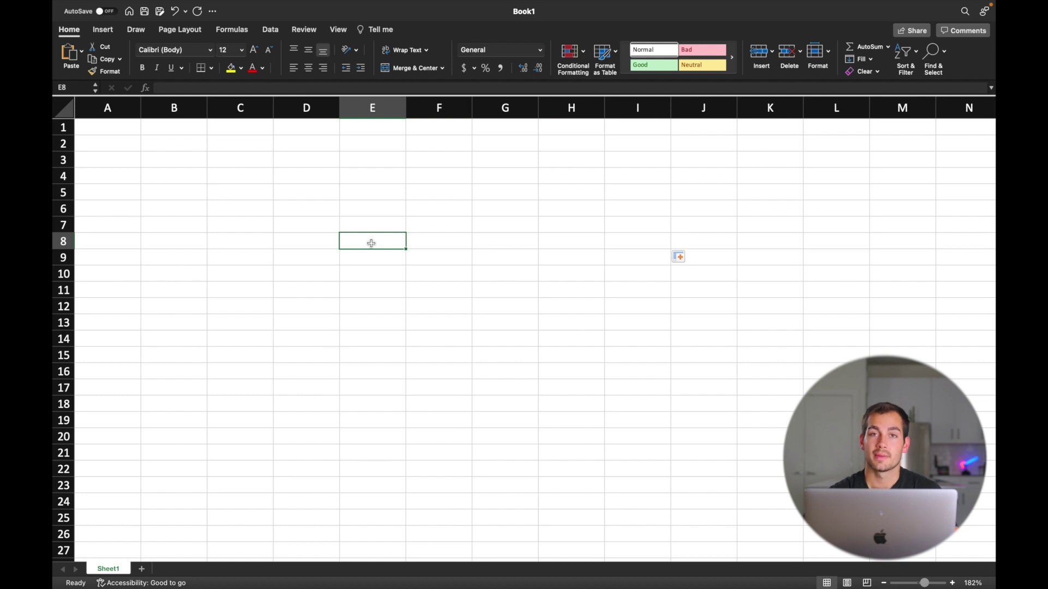
{"action": "key", "text": "Left"}
{"action": "key", "text": "Left"}
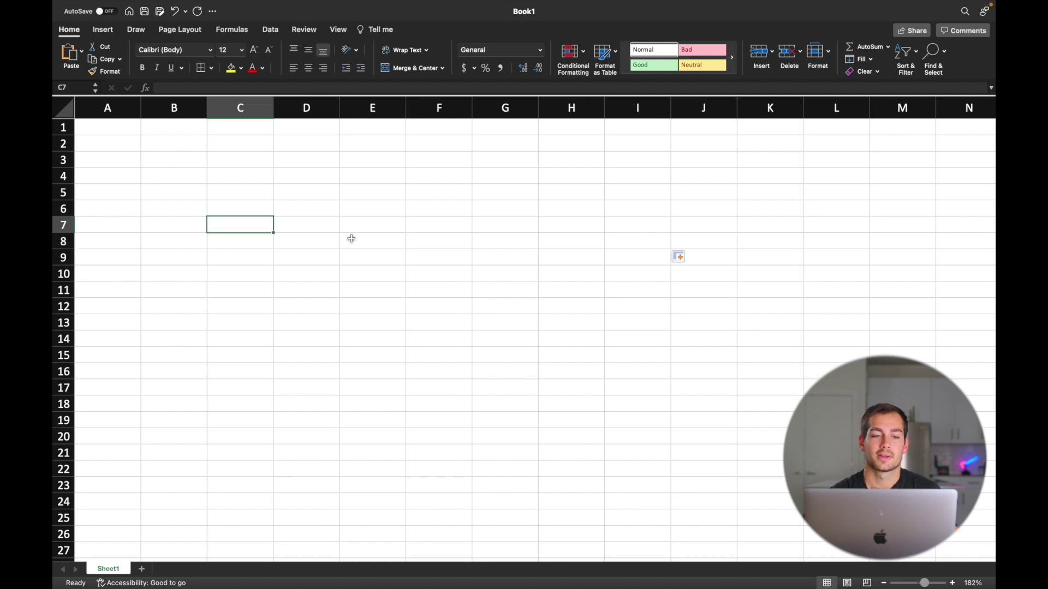
{"action": "left_click_drag", "start_coordinate": [352, 223], "coordinate": [781, 486]}
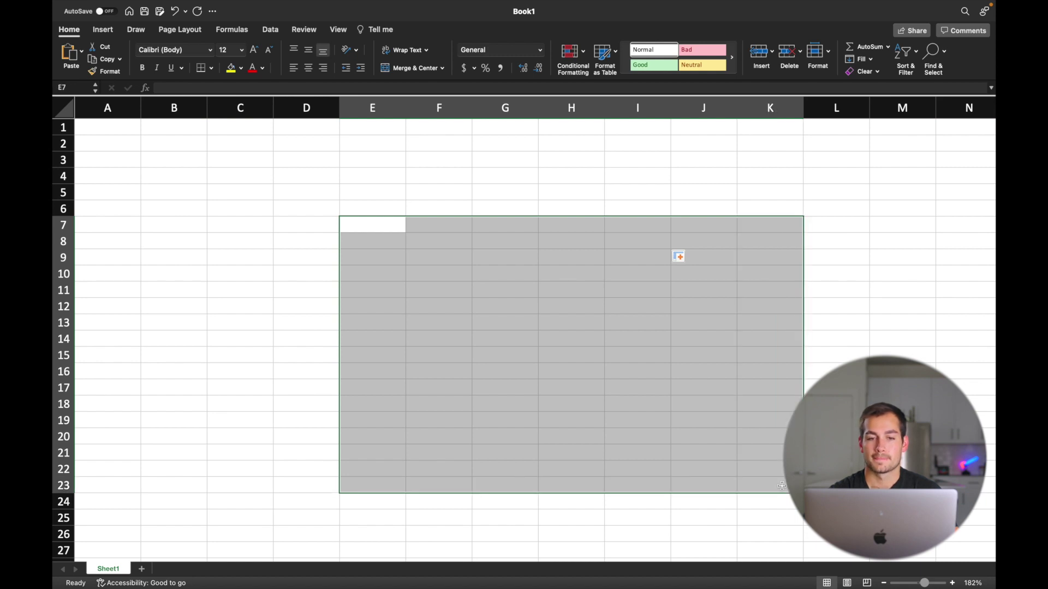
{"action": "scroll", "coordinate": [662, 462], "scroll_direction": "down", "scroll_amount": 2}
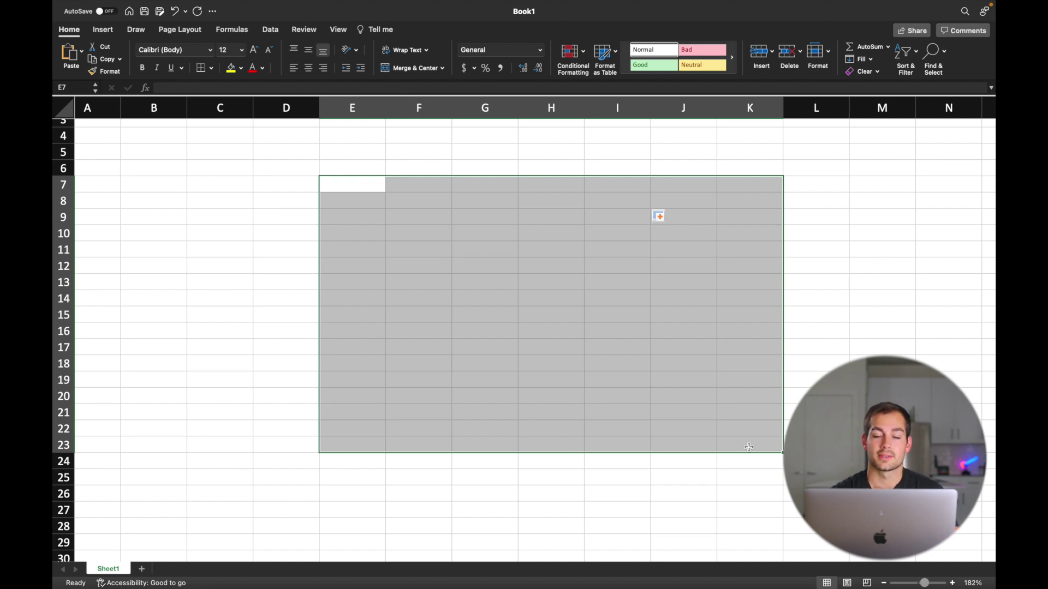
Write the range reference E7:K23 as text in cell E7.
{"action": "left_click", "coordinate": [191, 87]}
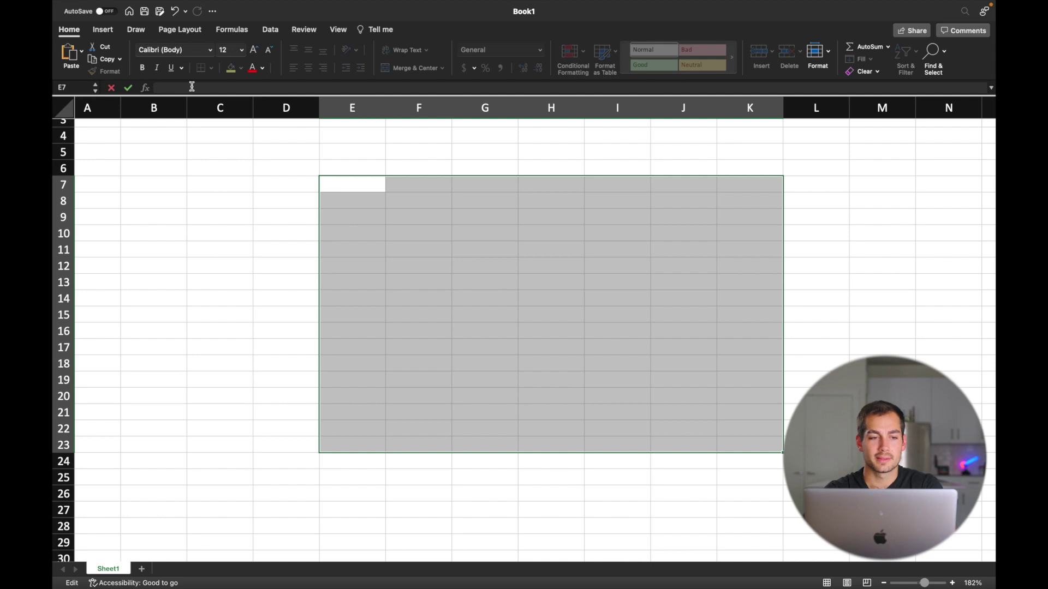
{"action": "type", "text": "E7"}
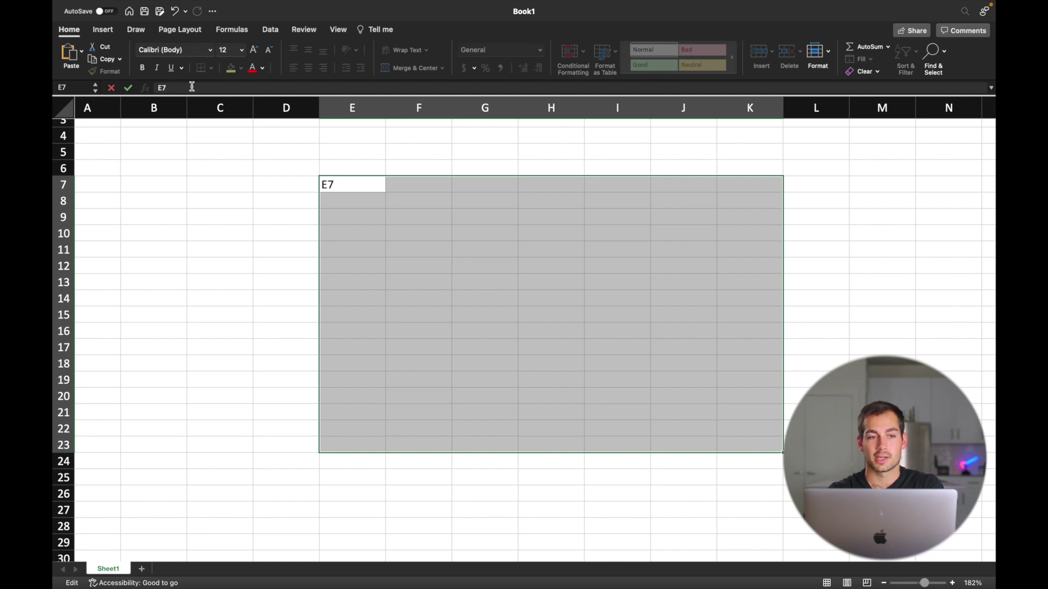
{"action": "type", "text": ":K23"}
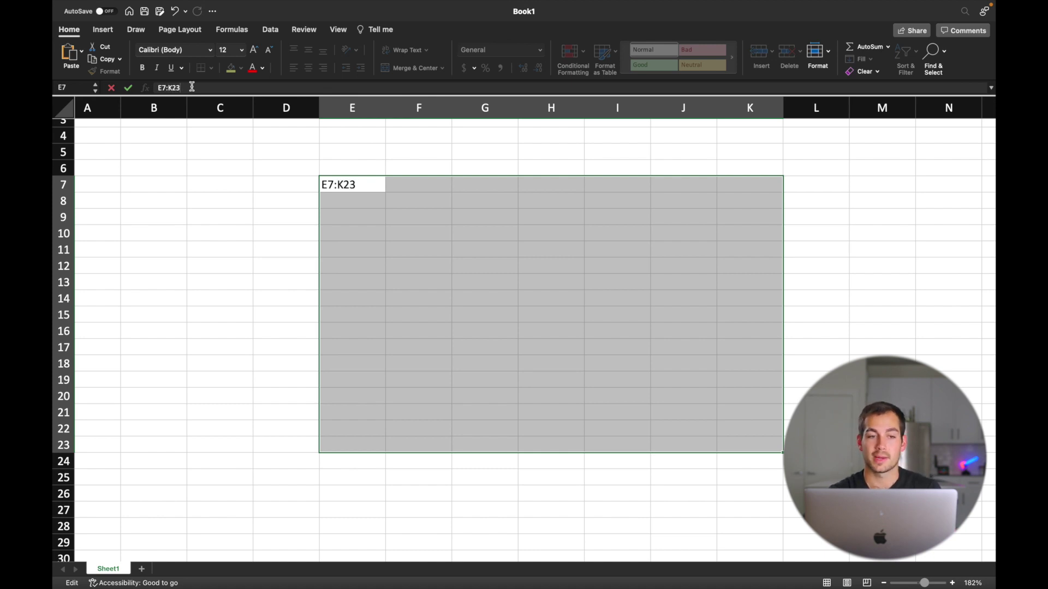
Clear the range reference text from cell E7 and select cell D7 instead.
{"action": "key", "text": "BackSpace"}
{"action": "key", "text": "BackSpace"}
{"action": "key", "text": "BackSpace"}
{"action": "key", "text": "BackSpace"}
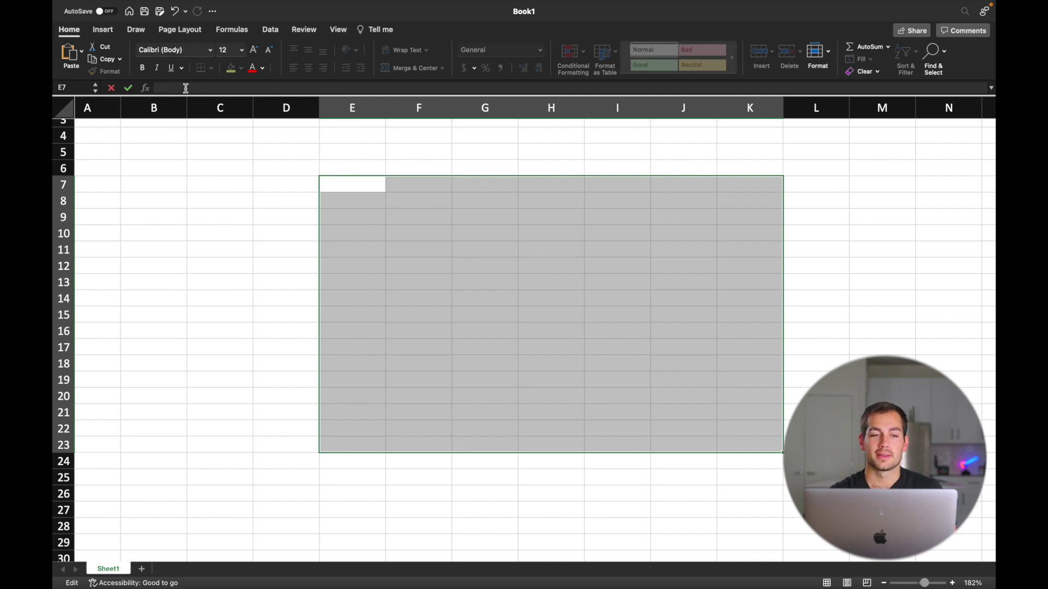
{"action": "left_click", "coordinate": [281, 190]}
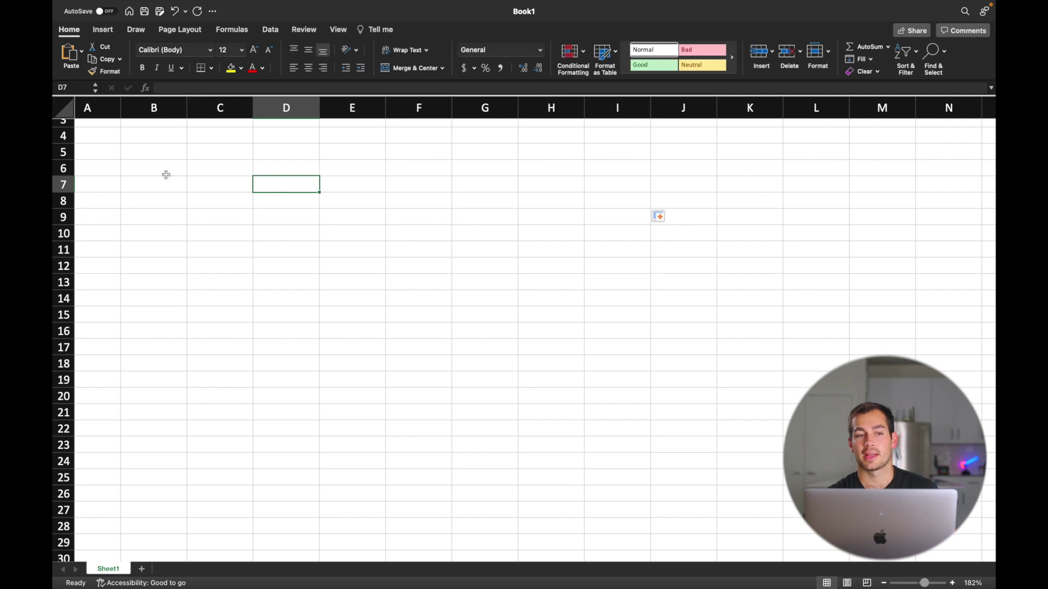
Select cell A1 and move the active cell down column A to A9.
{"action": "scroll", "coordinate": [133, 161], "scroll_direction": "up", "scroll_amount": 3}
{"action": "scroll", "coordinate": [133, 161], "scroll_direction": "left", "scroll_amount": 1}
{"action": "left_click", "coordinate": [112, 133]}
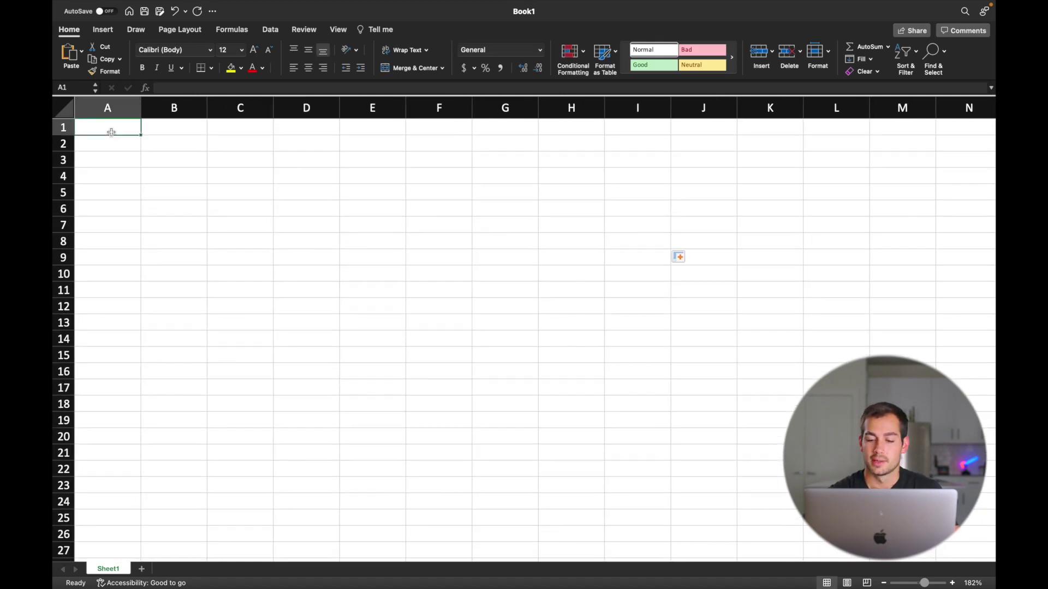
{"action": "key", "text": "Down"}
{"action": "key", "text": "Down"}
{"action": "key", "text": "Down"}
{"action": "key", "text": "Down"}
{"action": "key", "text": "Down"}
{"action": "key", "text": "Down"}
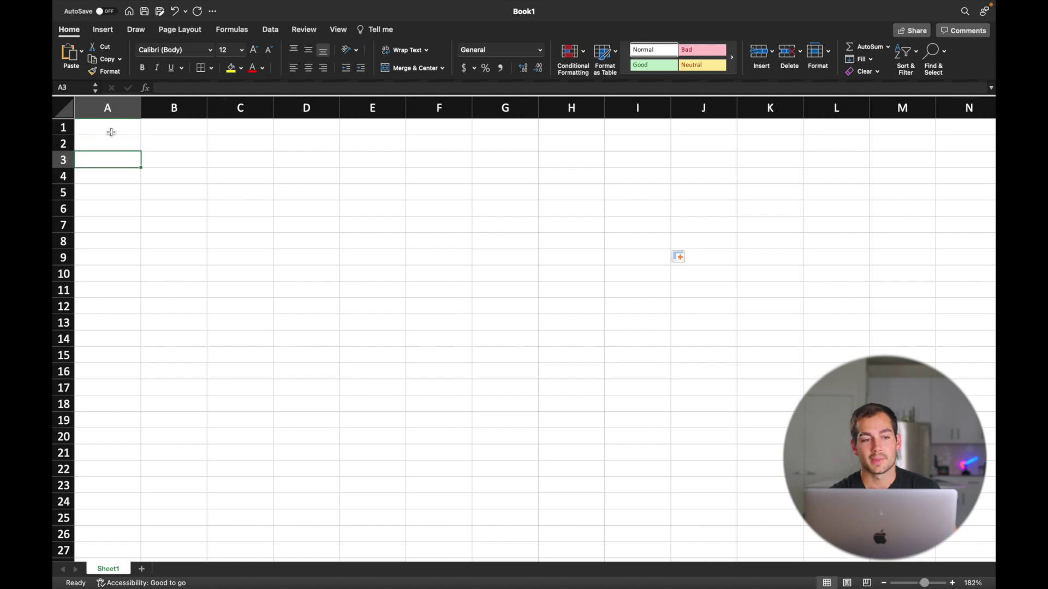
{"action": "key", "text": "Down"}
{"action": "key", "text": "Down"}
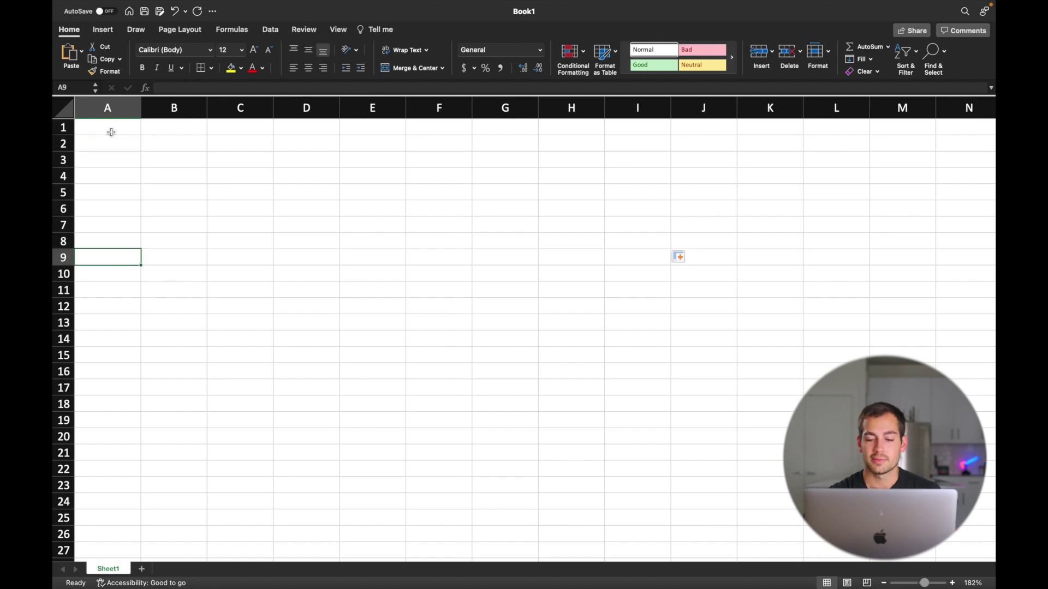
Move the active cell back up column A from A9 to A1, one row at a time.
{"action": "key", "text": "Up"}
{"action": "key", "text": "Up"}
{"action": "key", "text": "Up"}
{"action": "key", "text": "Up"}
{"action": "key", "text": "Up"}
{"action": "key", "text": "Up"}
{"action": "key", "text": "Up"}
{"action": "key", "text": "Up"}
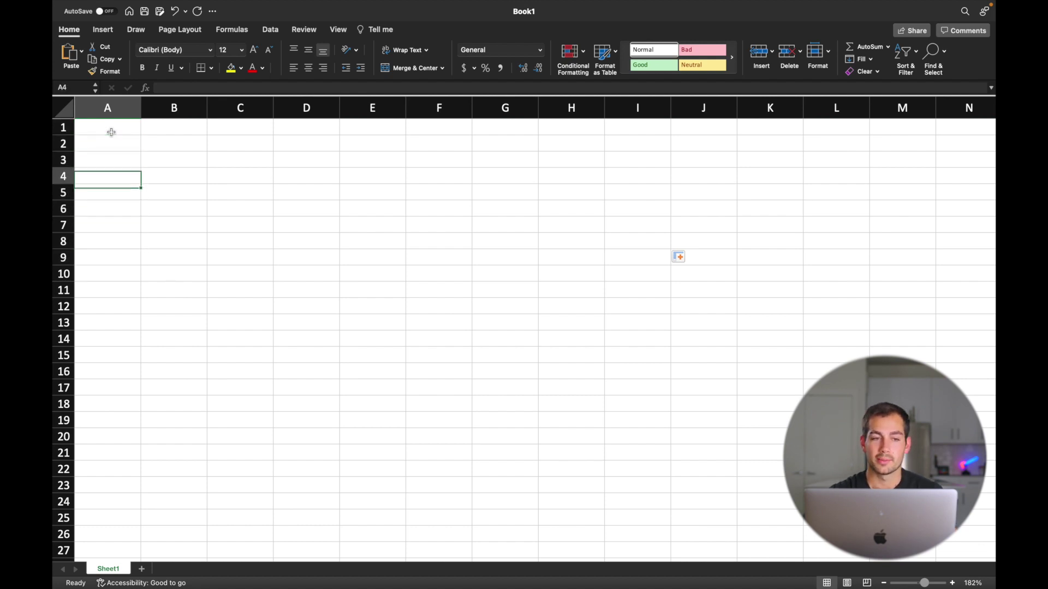
Move the active cell along row 1 from A1 to E1 and return to A1.
{"action": "key", "text": "Right"}
{"action": "key", "text": "Right"}
{"action": "key", "text": "Right"}
{"action": "key", "text": "Right"}
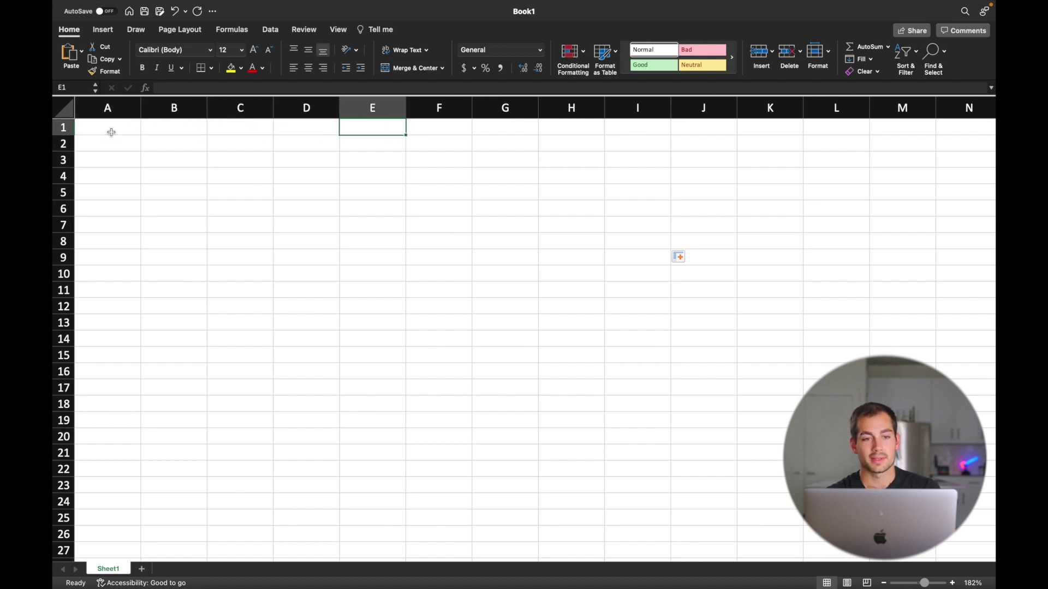
{"action": "key", "text": "Left"}
{"action": "key", "text": "Left"}
{"action": "key", "text": "Left"}
{"action": "key", "text": "Left"}
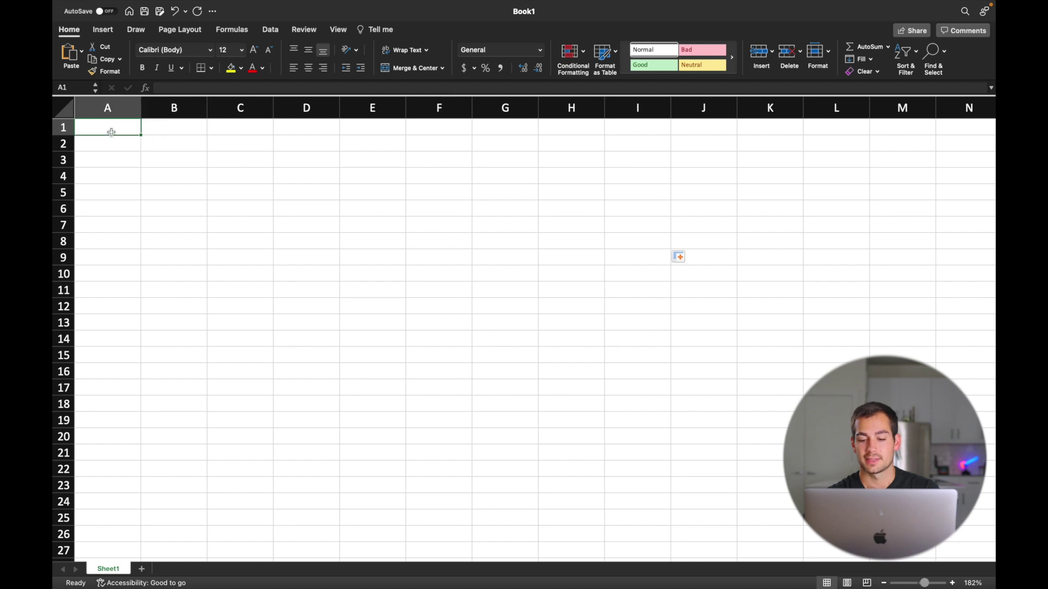
Move the active cell down to A4, several columns across the sheet, and back to B2.
{"action": "key", "text": "Down"}
{"action": "key", "text": "Down"}
{"action": "key", "text": "Down"}
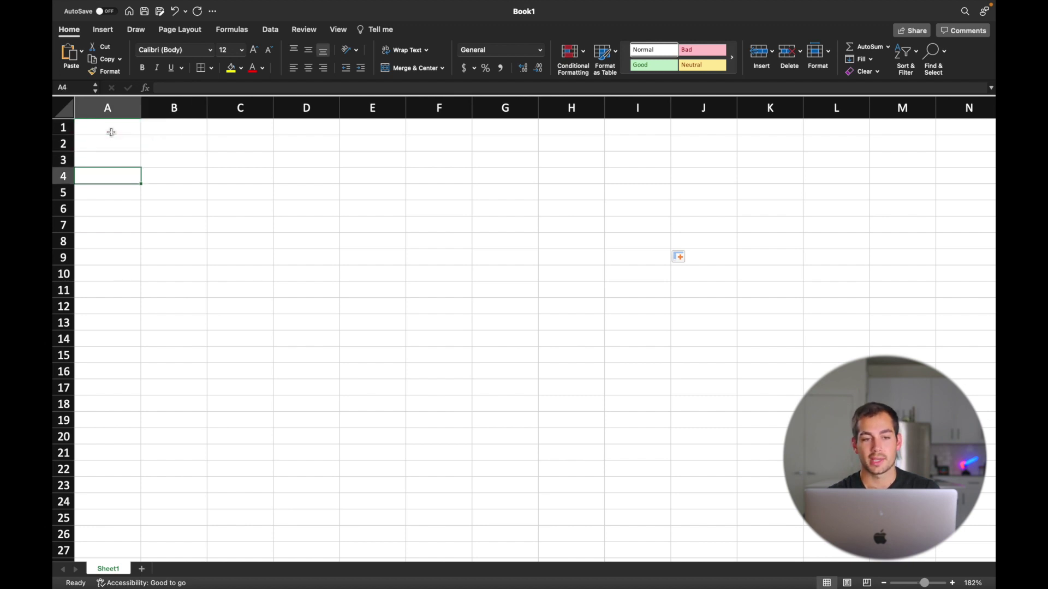
{"action": "key", "text": "Right"}
{"action": "key", "text": "Right"}
{"action": "key", "text": "Right"}
{"action": "key", "text": "Right"}
{"action": "key", "text": "Right"}
{"action": "key", "text": "Up"}
{"action": "key", "text": "Left"}
{"action": "key", "text": "Left"}
{"action": "key", "text": "Left"}
{"action": "key", "text": "Left"}
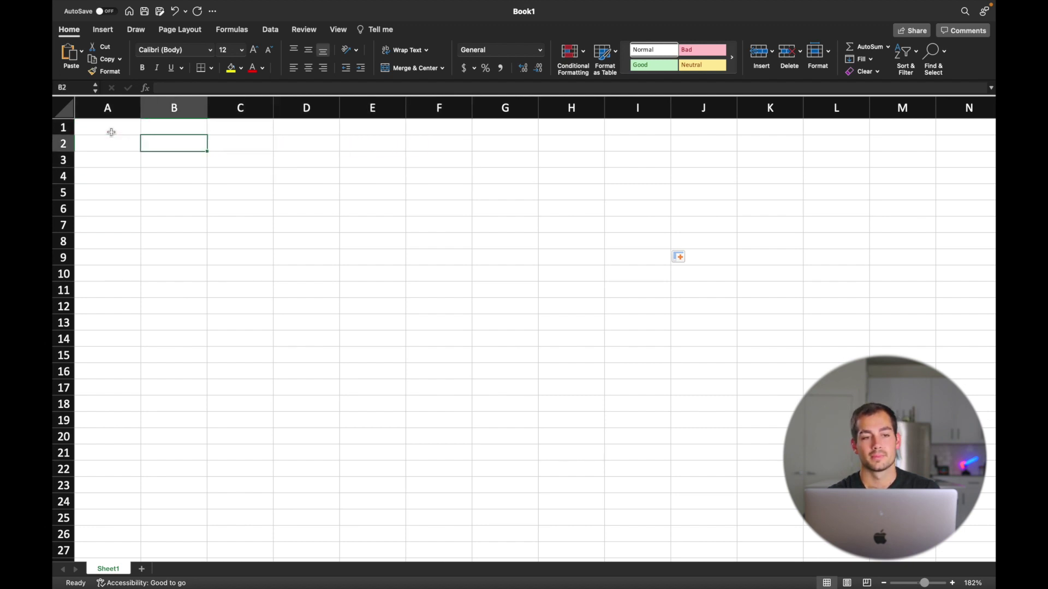
Move to cell A4, extend the selection to A3:A4, and replace that selection with cell G10.
{"action": "key", "text": "Down"}
{"action": "key", "text": "Left"}
{"action": "key", "text": "shift+Up"}
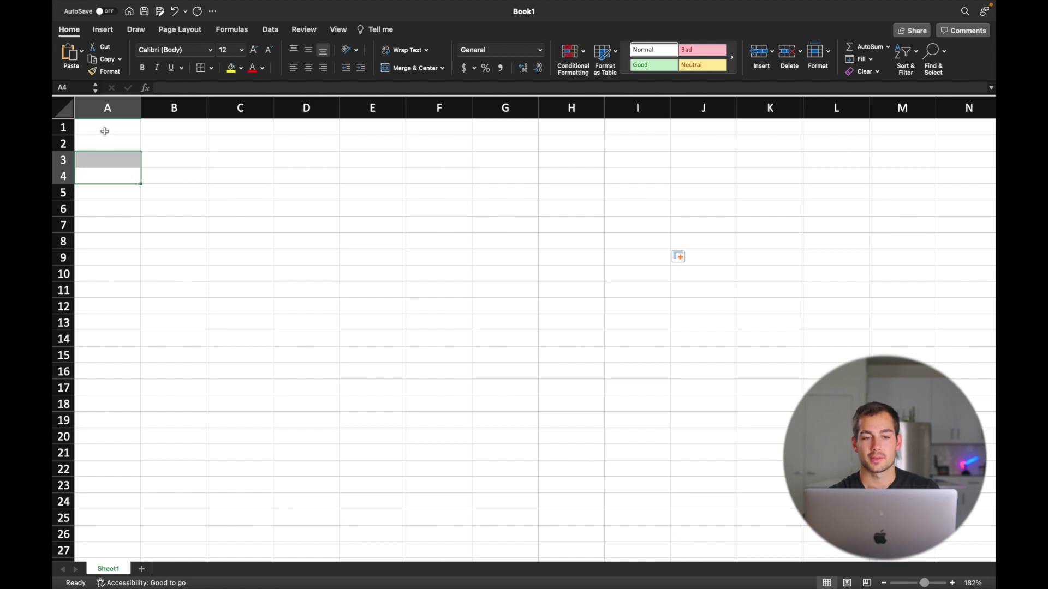
{"action": "left_click", "coordinate": [105, 131]}
{"action": "left_click", "coordinate": [543, 276]}
{"action": "left_click", "coordinate": [478, 273]}
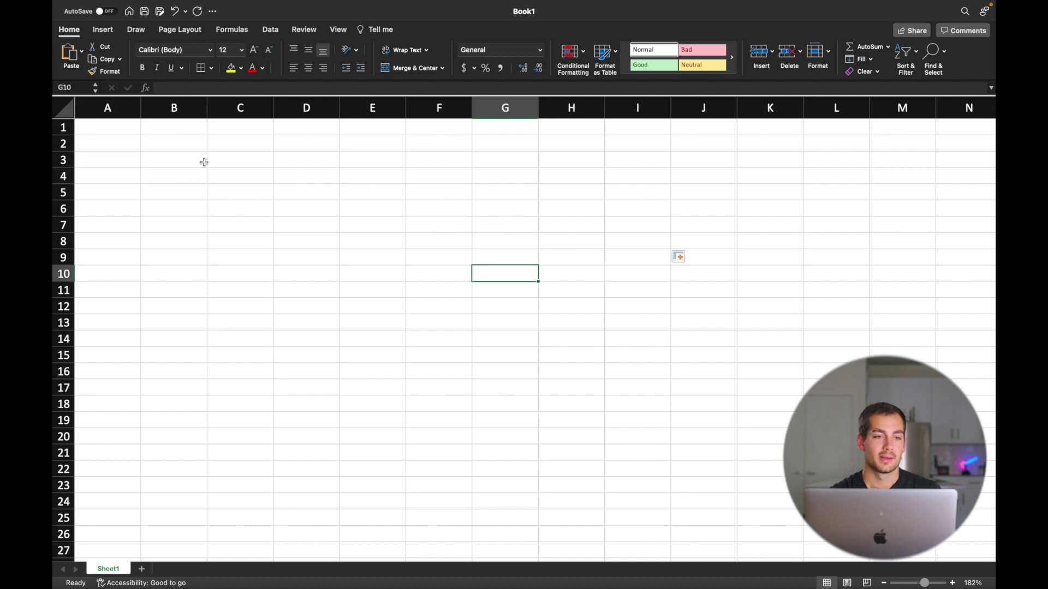
Enter the title "Revenue August" in cell A1.
{"action": "left_click", "coordinate": [111, 130]}
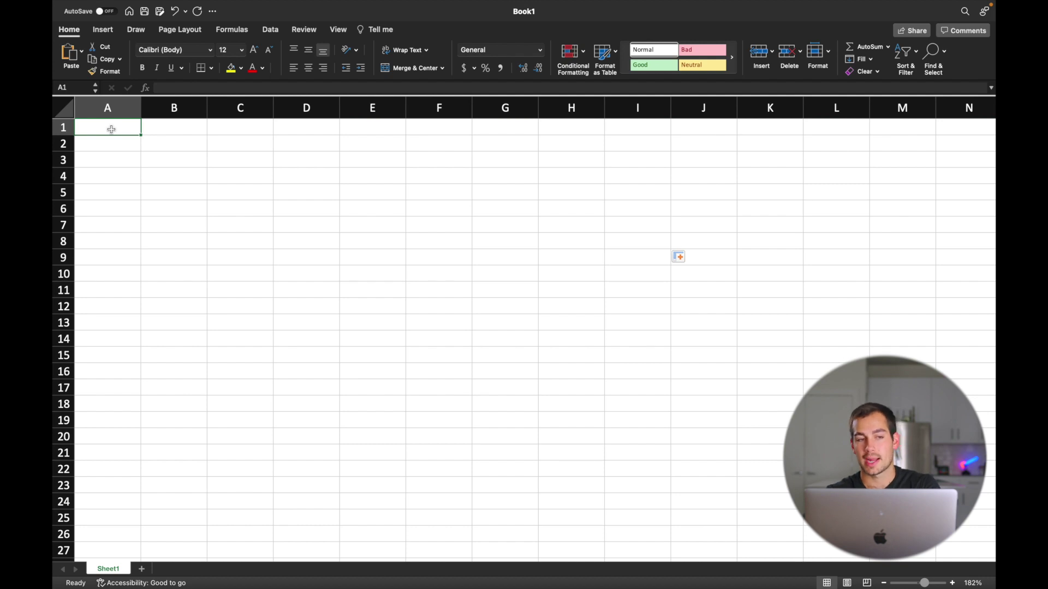
{"action": "type", "text": "Rev"}
{"action": "key", "text": "BackSpace"}
{"action": "key", "text": "BackSpace"}
{"action": "key", "text": "BackSpace"}
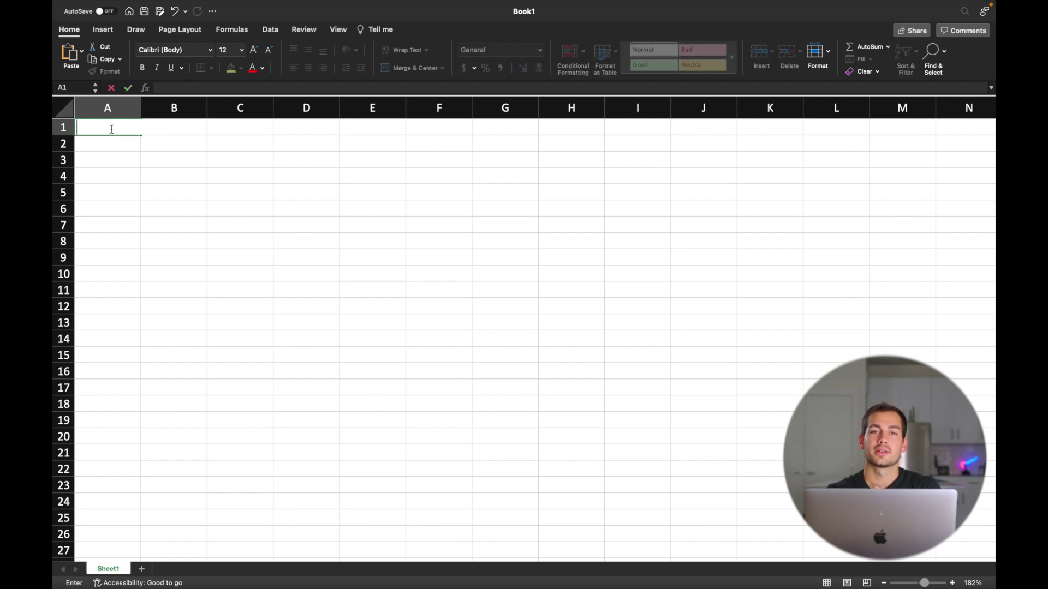
{"action": "type", "text": "Revenue August"}
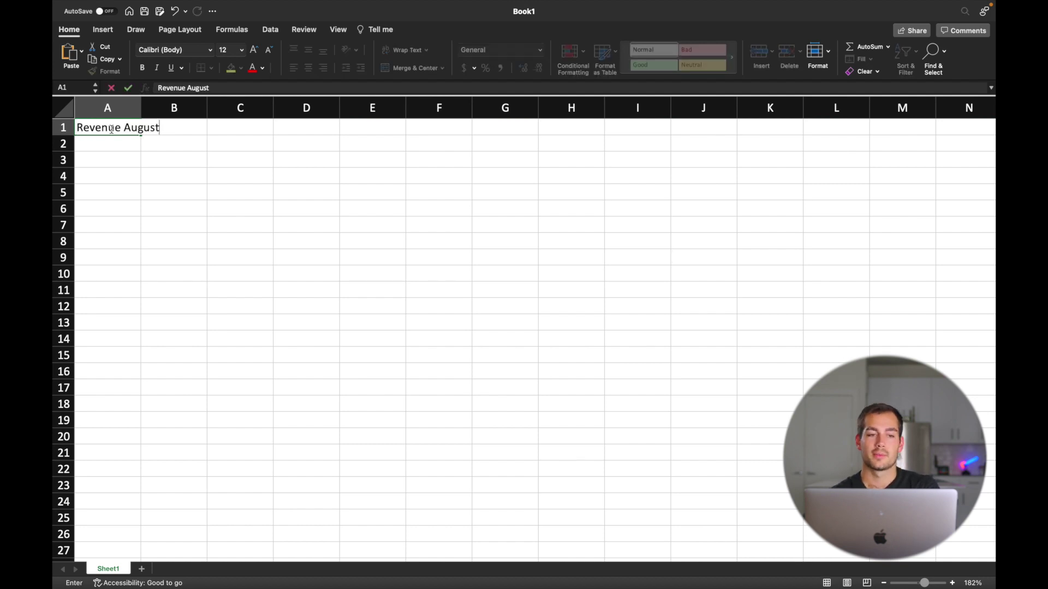
{"action": "key", "text": "Return"}
Select cells A1 and A2 in turn to check which cell holds the title text.
{"action": "left_click", "coordinate": [120, 131]}
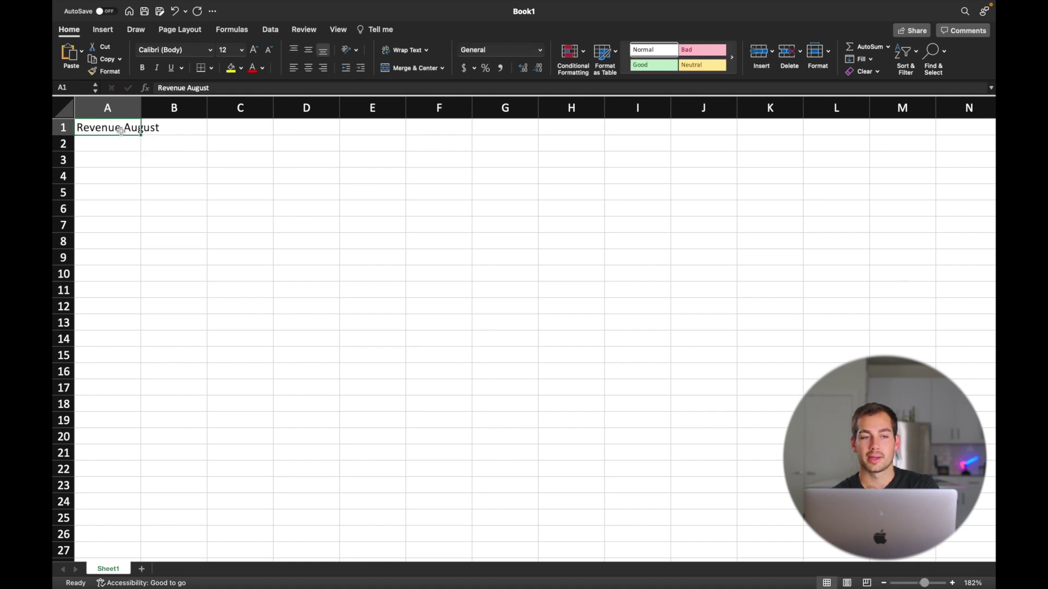
{"action": "left_click", "coordinate": [115, 148]}
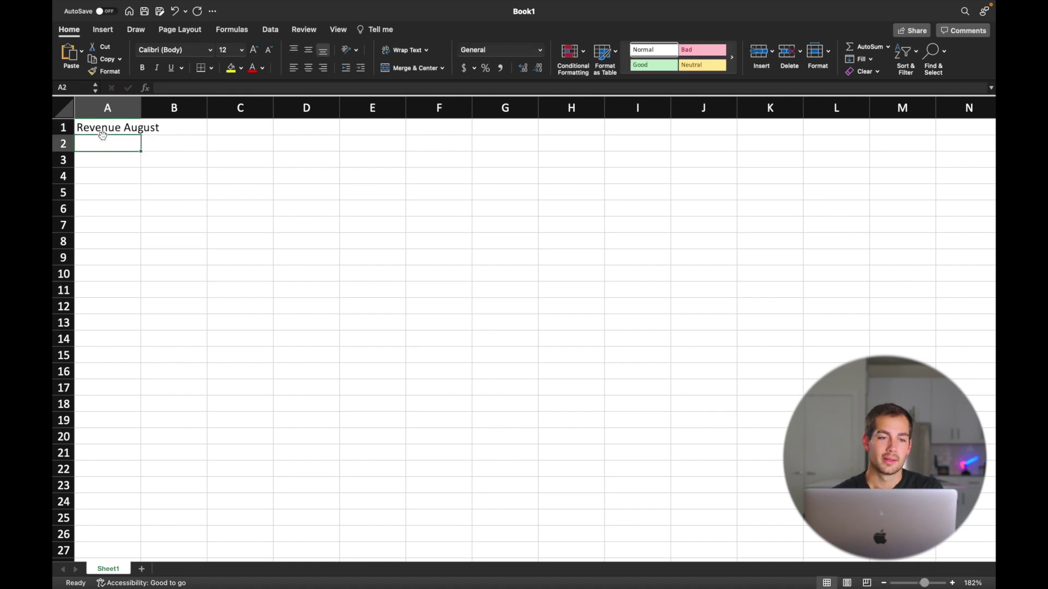
{"action": "left_click", "coordinate": [104, 132]}
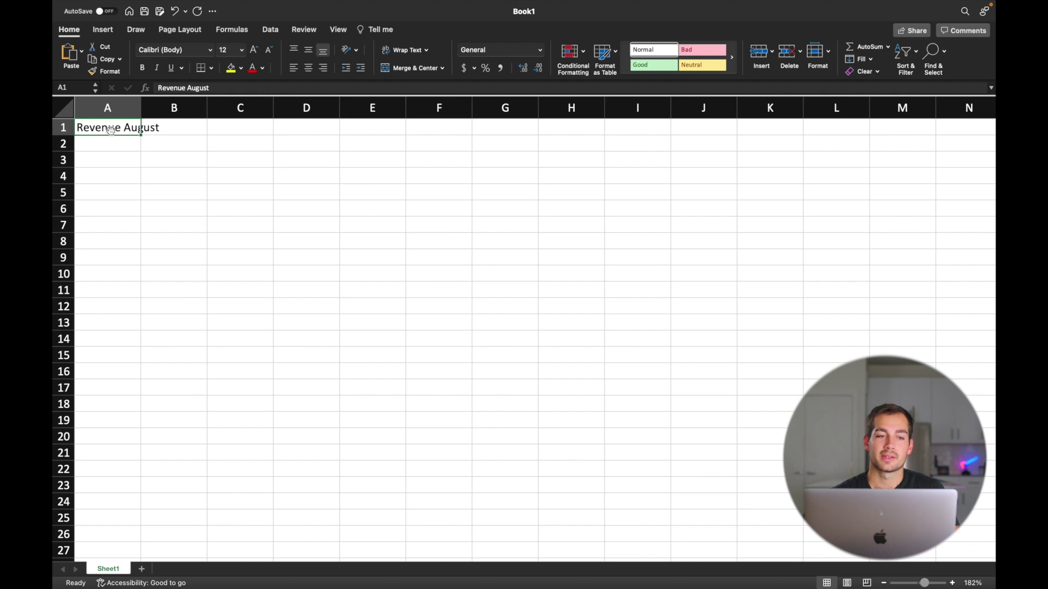
Enter "Revenue August" in cell B1 as well, and select A1 to examine how its overflowing text displays.
{"action": "left_click", "coordinate": [170, 132]}
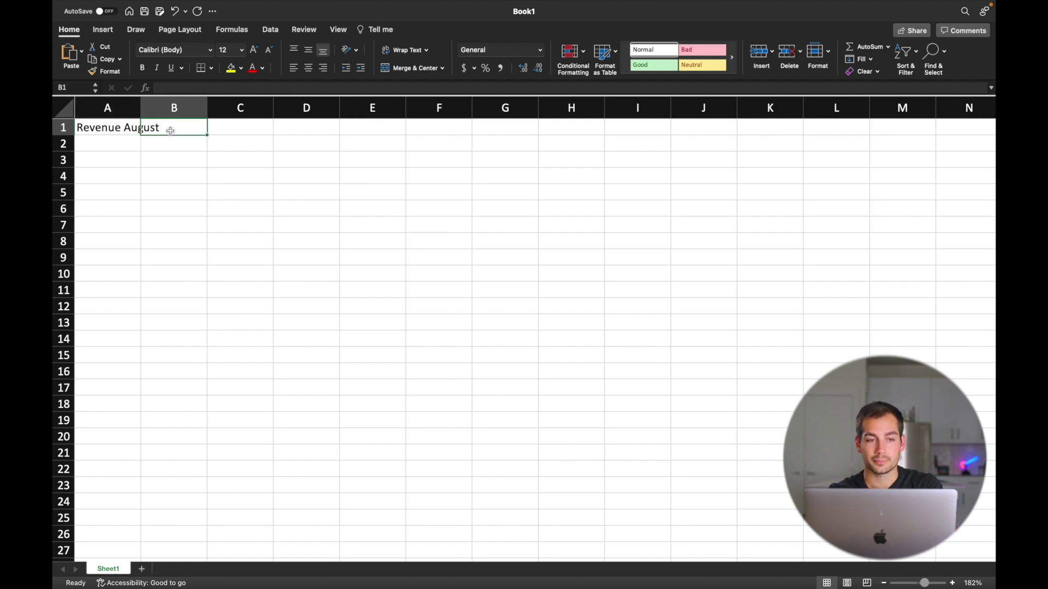
{"action": "type", "text": "Revenue August"}
{"action": "left_click", "coordinate": [183, 154]}
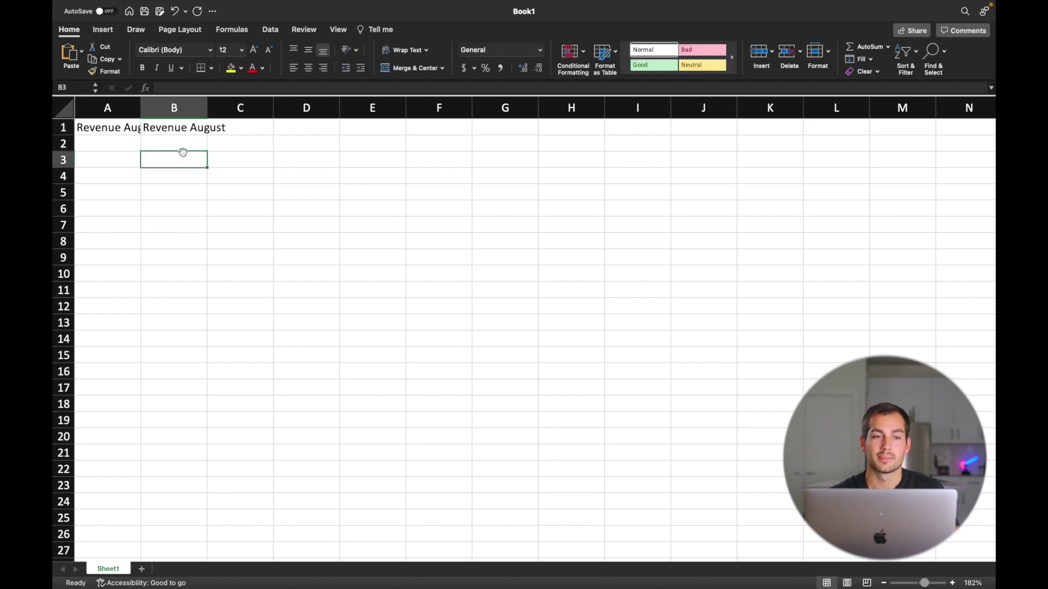
{"action": "left_click", "coordinate": [119, 127]}
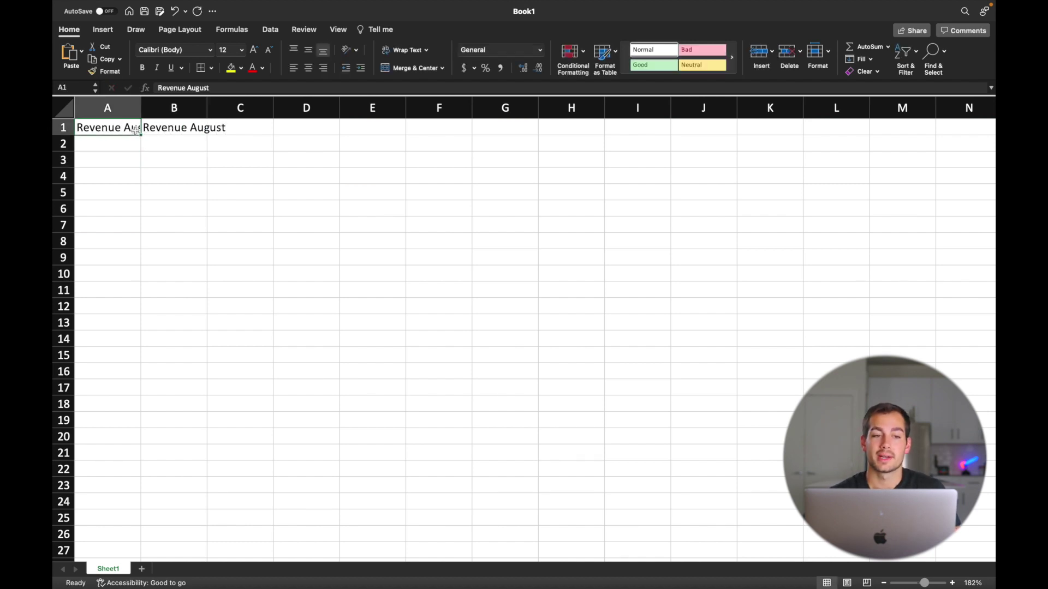
Delete the duplicate title from cell B1 and select cell A1 again.
{"action": "left_click", "coordinate": [175, 129]}
{"action": "key", "text": "Delete"}
{"action": "left_click", "coordinate": [126, 145]}
{"action": "left_click", "coordinate": [119, 133]}
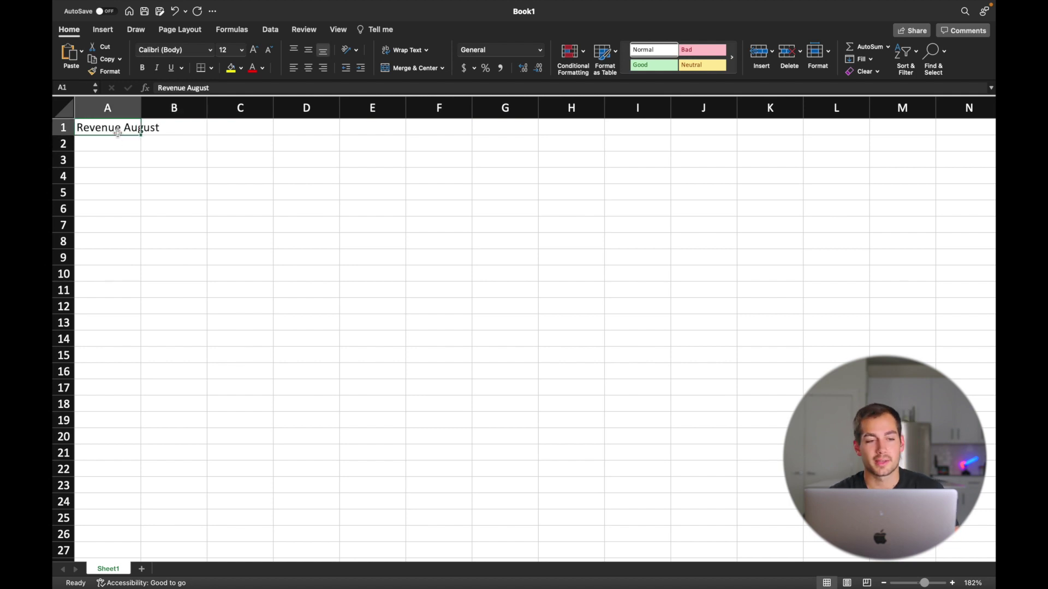
Enter the headers Order Number, Amount, Source, Name and Product in A2:E2 and widen column A to fit its header.
{"action": "left_click", "coordinate": [121, 149]}
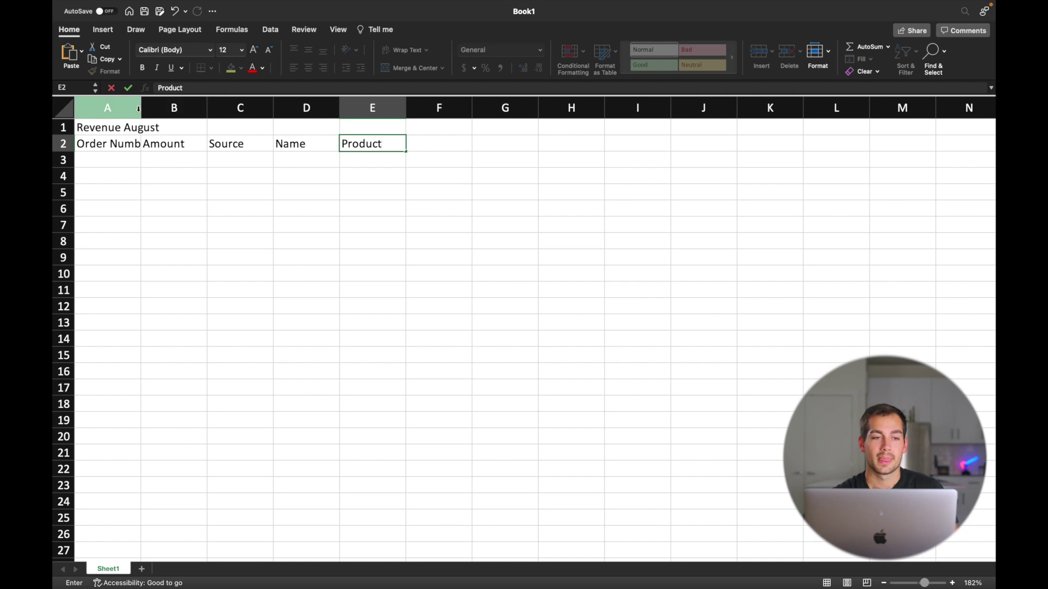
{"action": "left_click", "coordinate": [107, 161]}
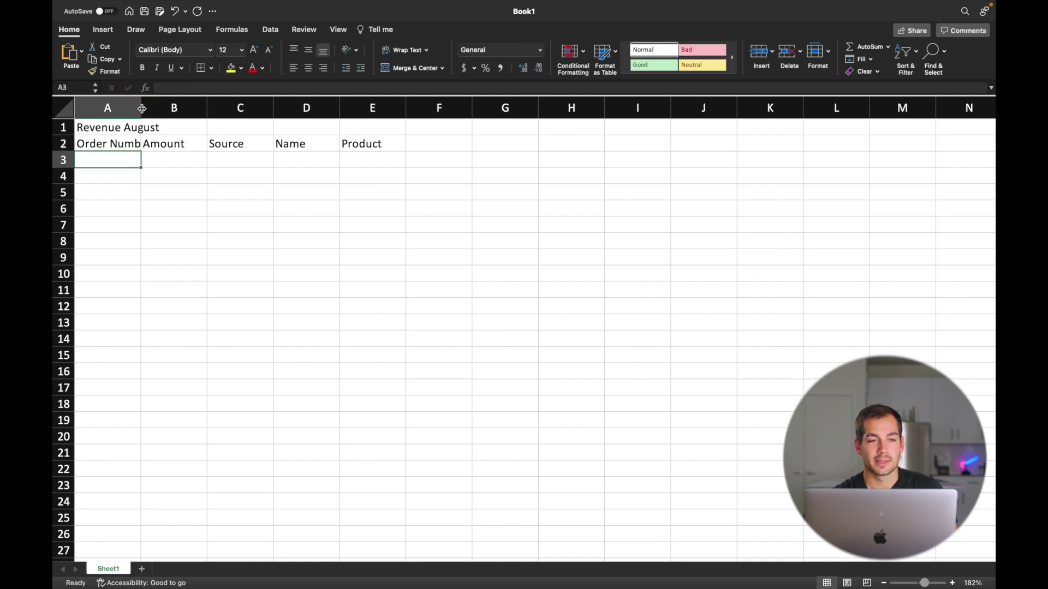
{"action": "left_click_drag", "start_coordinate": [140, 106], "coordinate": [168, 105]}
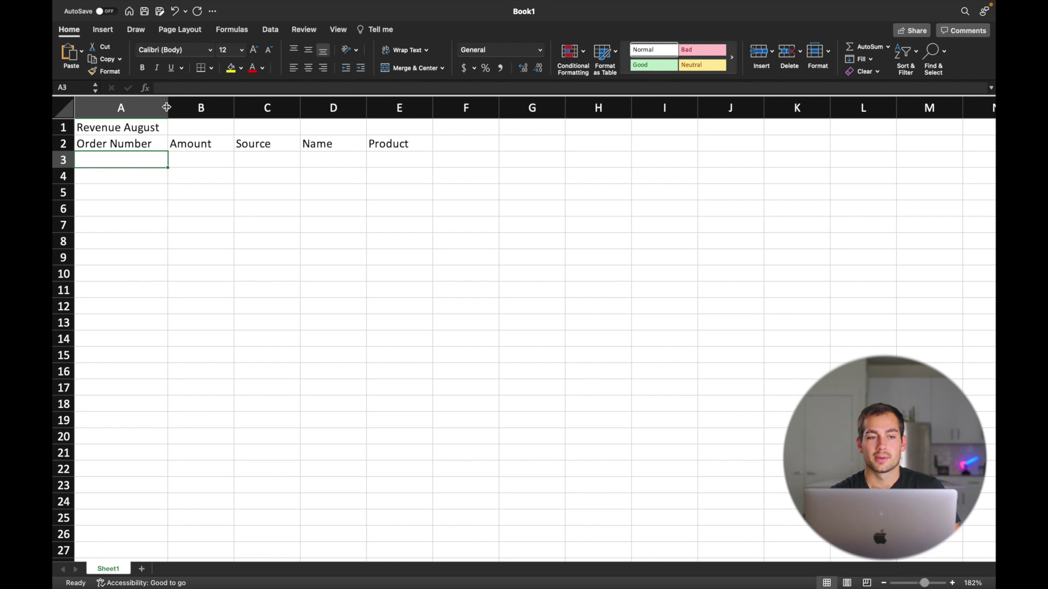
Autofit the widths of columns A through E together and widen them all to the same larger width.
{"action": "left_click_drag", "start_coordinate": [149, 107], "coordinate": [414, 112]}
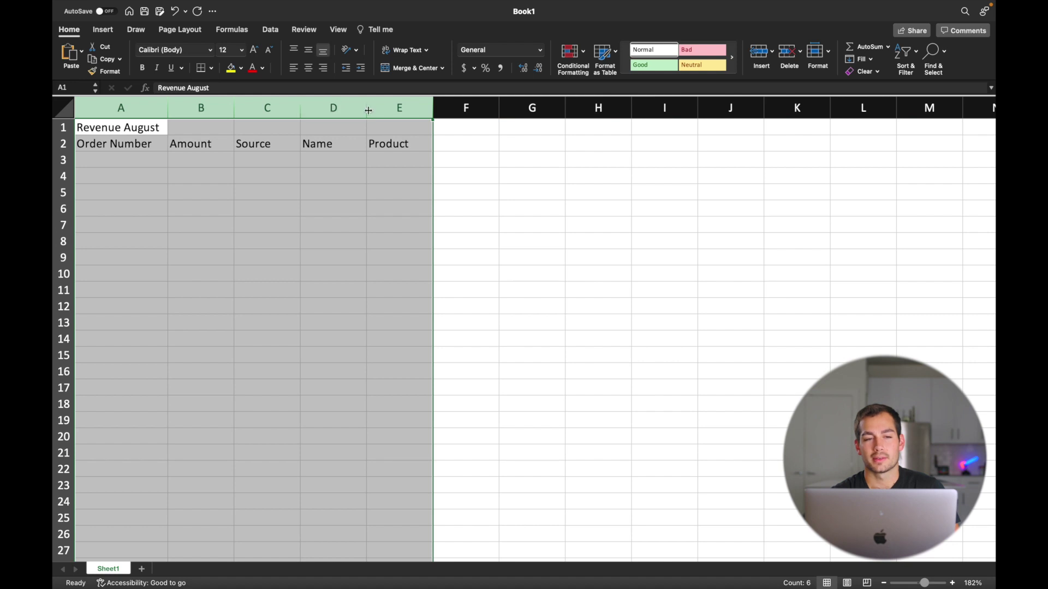
{"action": "double_click", "coordinate": [301, 109]}
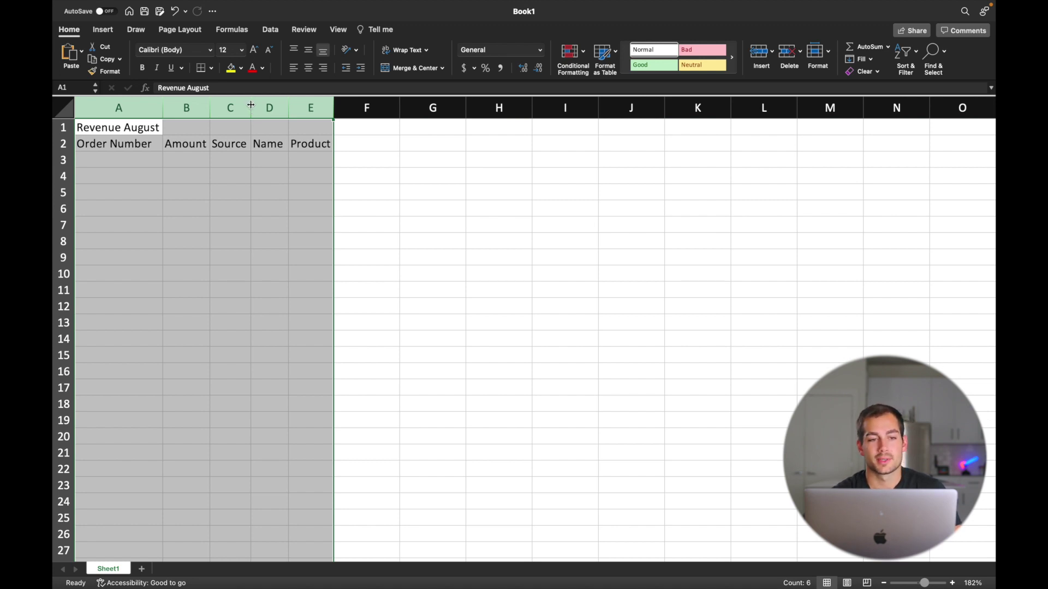
{"action": "left_click_drag", "start_coordinate": [250, 108], "coordinate": [295, 112]}
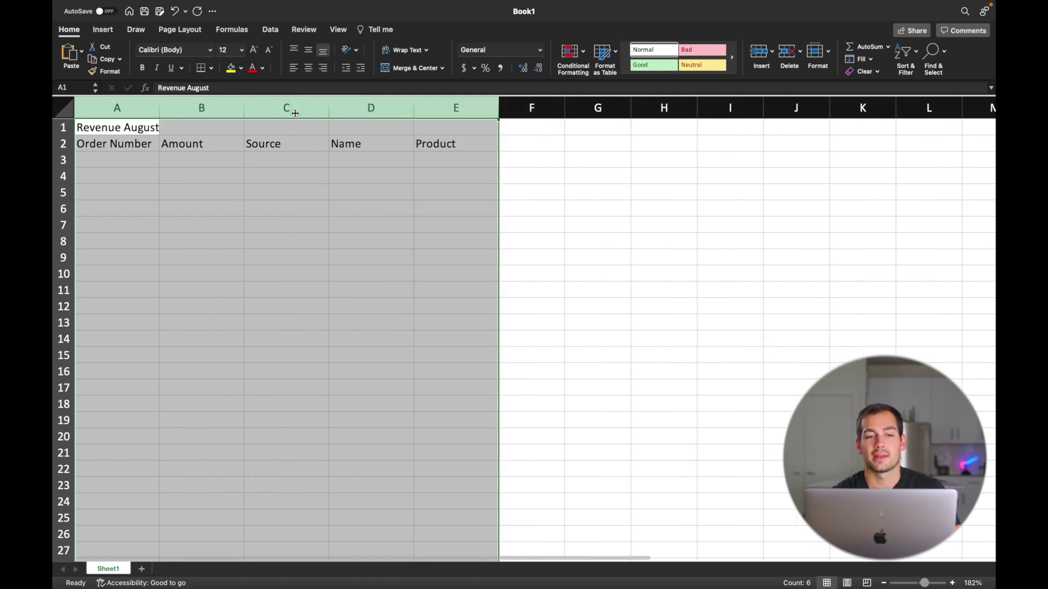
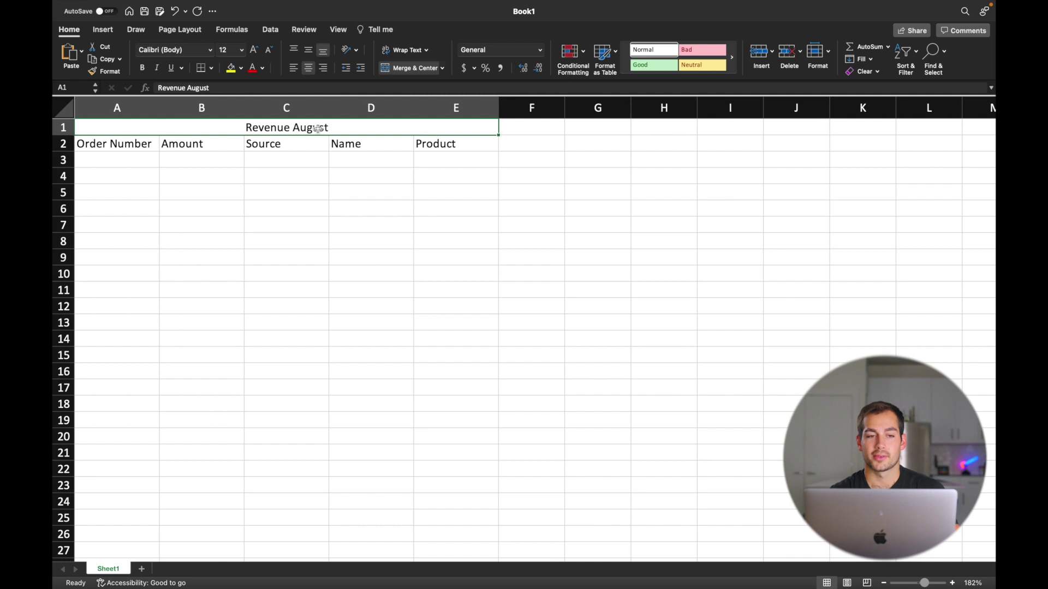
{"action": "triple_click", "coordinate": [315, 127]}
{"action": "type", "text": "f"}
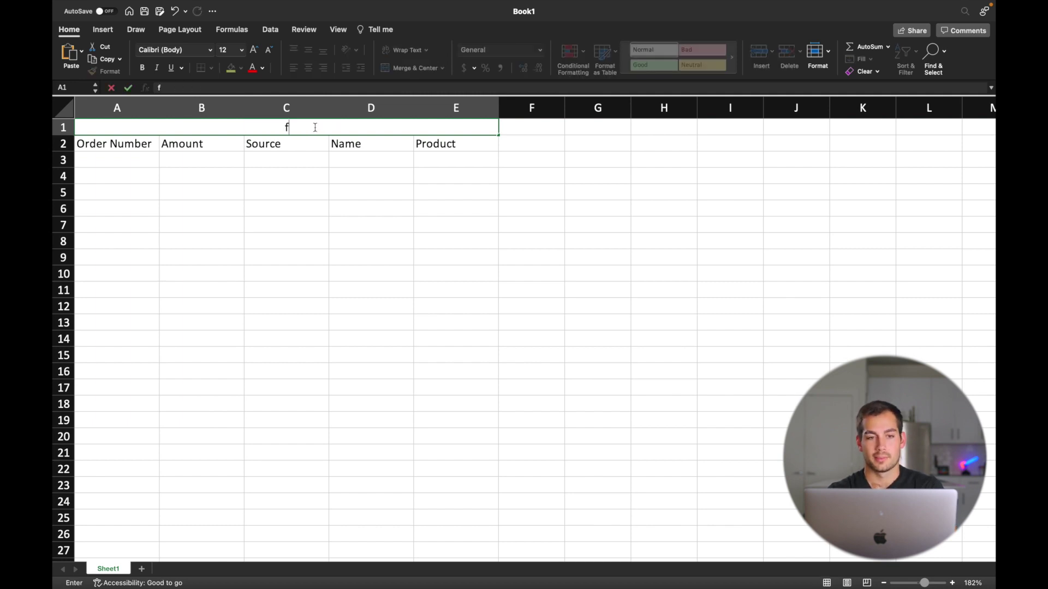
{"action": "key", "text": "super+z"}
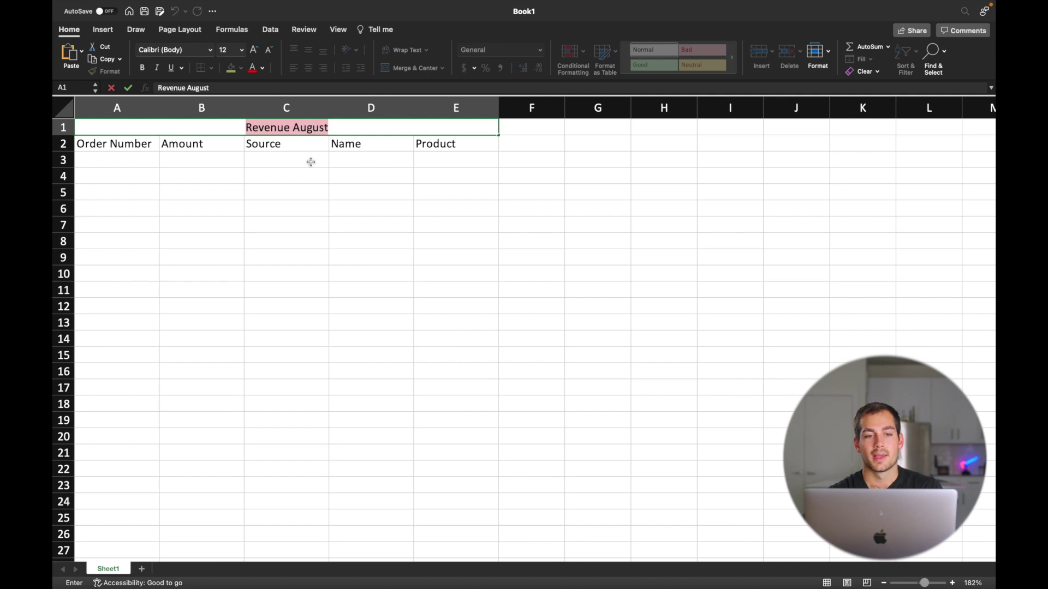
Make the whole "Revenue August" title text in the merged cell A1 bold and underlined.
{"action": "double_click", "coordinate": [331, 127]}
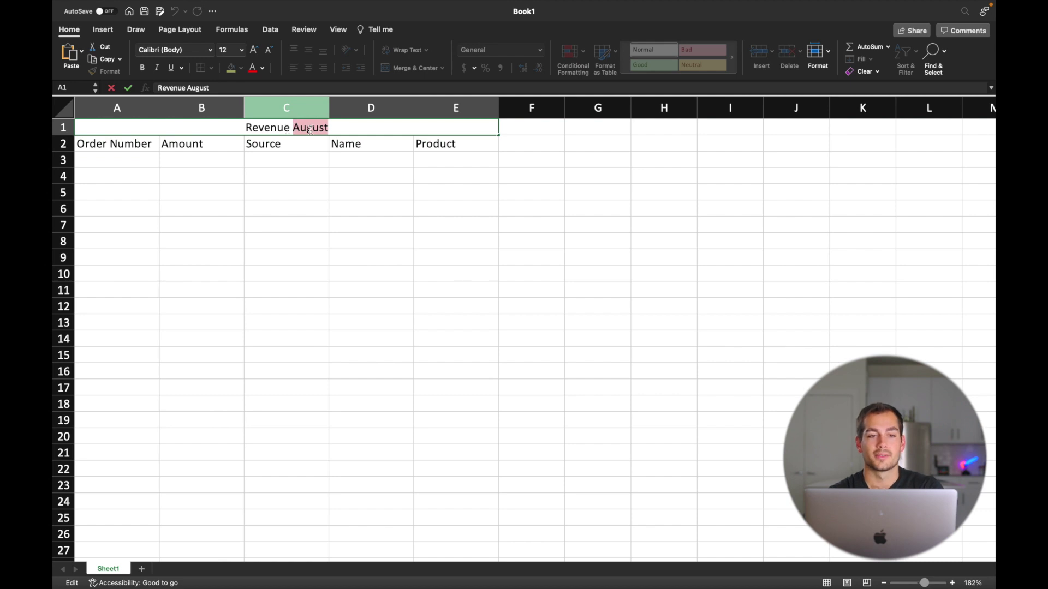
{"action": "left_click", "coordinate": [330, 127]}
{"action": "left_click_drag", "start_coordinate": [330, 128], "coordinate": [243, 128]}
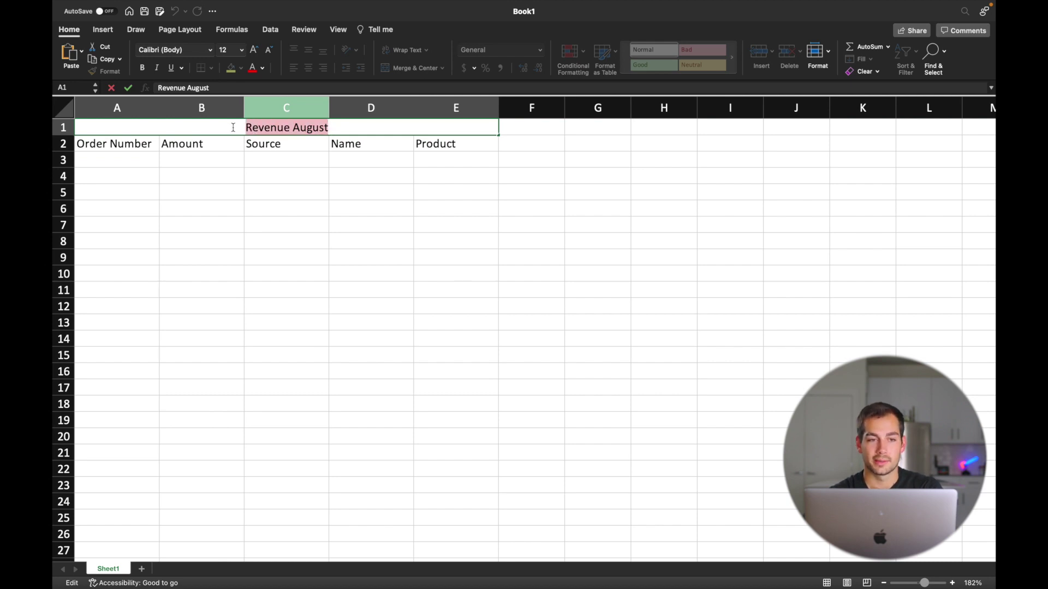
{"action": "left_click", "coordinate": [143, 68]}
{"action": "left_click", "coordinate": [172, 69]}
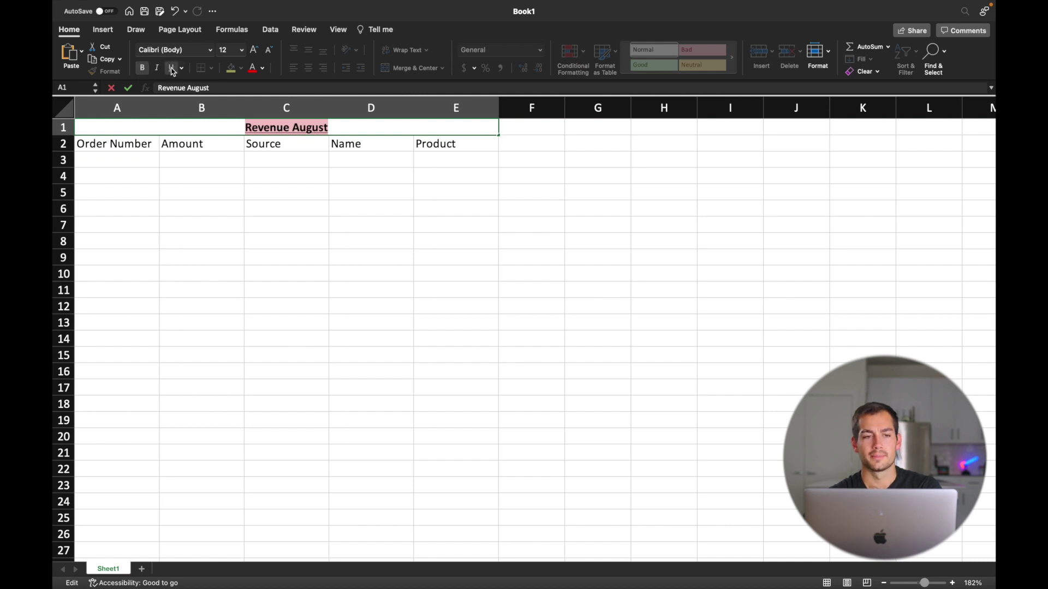
{"action": "left_click", "coordinate": [335, 222]}
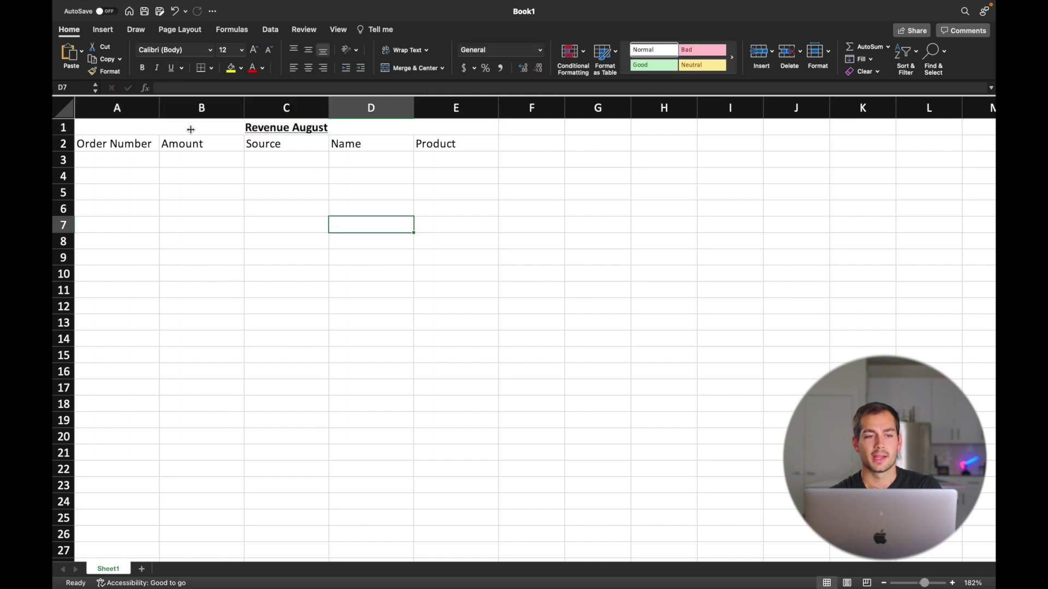
Fill the merged title cell in row 1 with a medium blue theme color and select cell A2.
{"action": "left_click", "coordinate": [226, 122]}
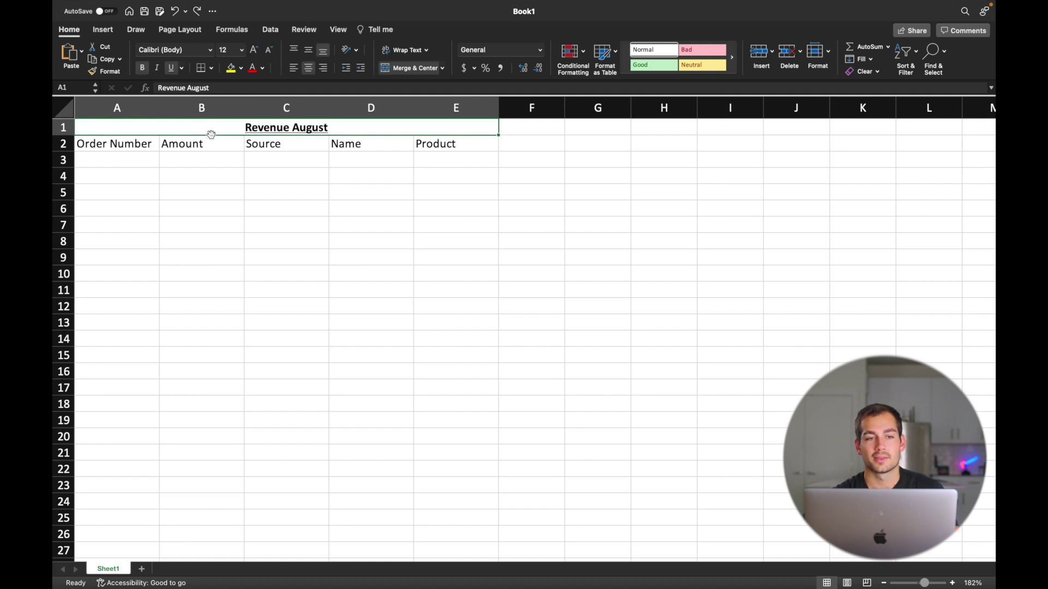
{"action": "left_click", "coordinate": [241, 69]}
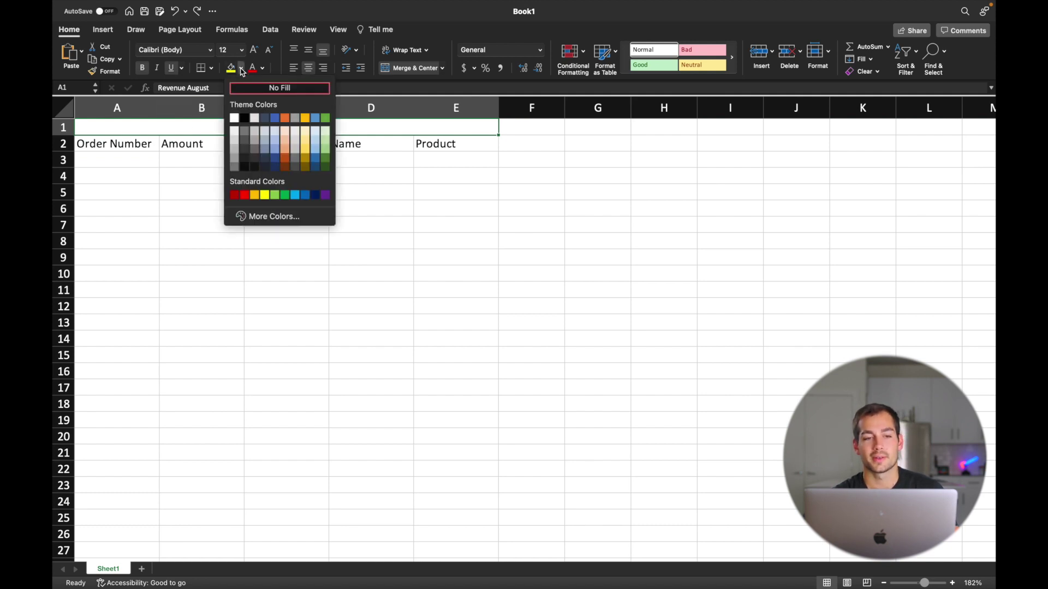
{"action": "left_click", "coordinate": [275, 149]}
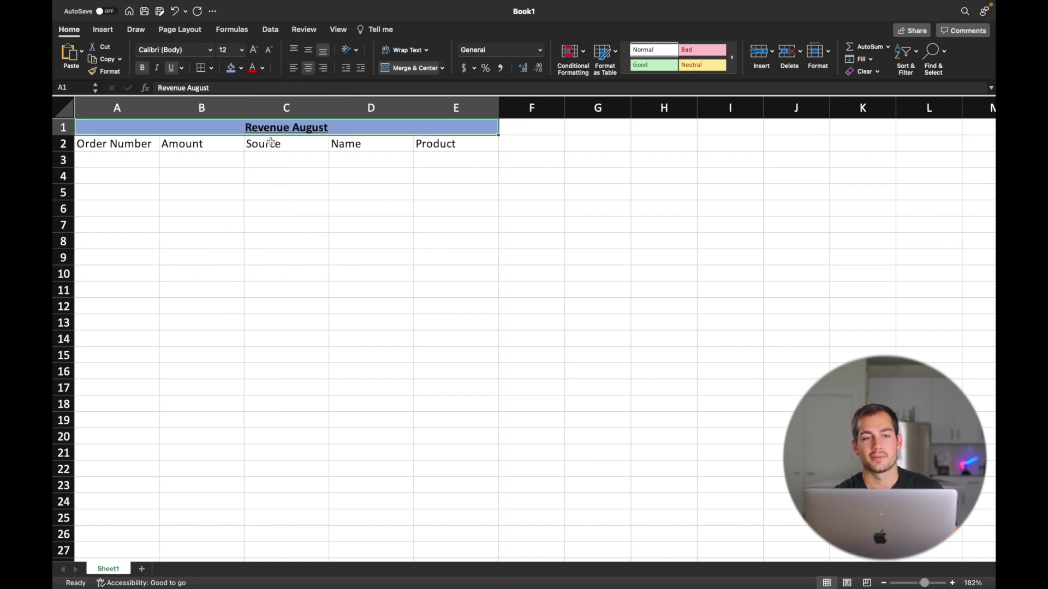
{"action": "left_click", "coordinate": [241, 70]}
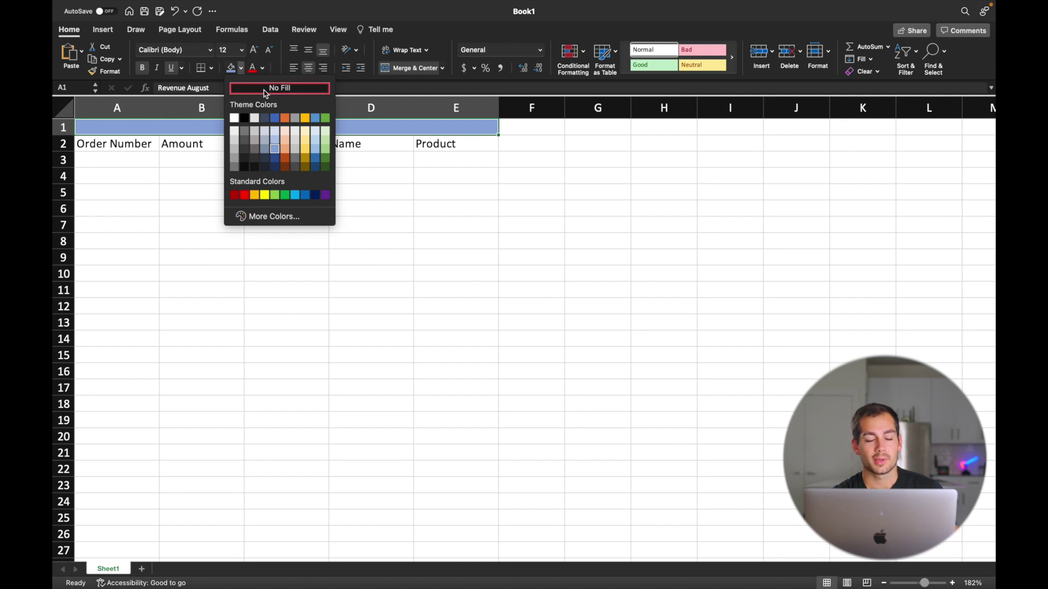
{"action": "left_click", "coordinate": [242, 72]}
{"action": "left_click", "coordinate": [126, 145]}
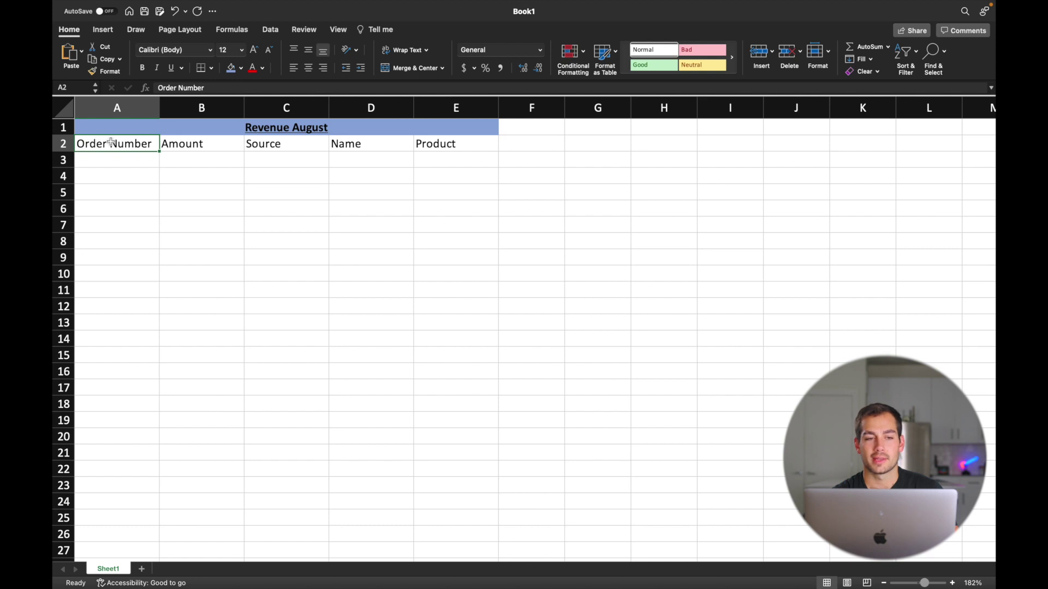
Make the entire header row 2 bold and italic.
{"action": "left_click", "coordinate": [145, 162]}
{"action": "left_click_drag", "start_coordinate": [118, 146], "coordinate": [476, 160]}
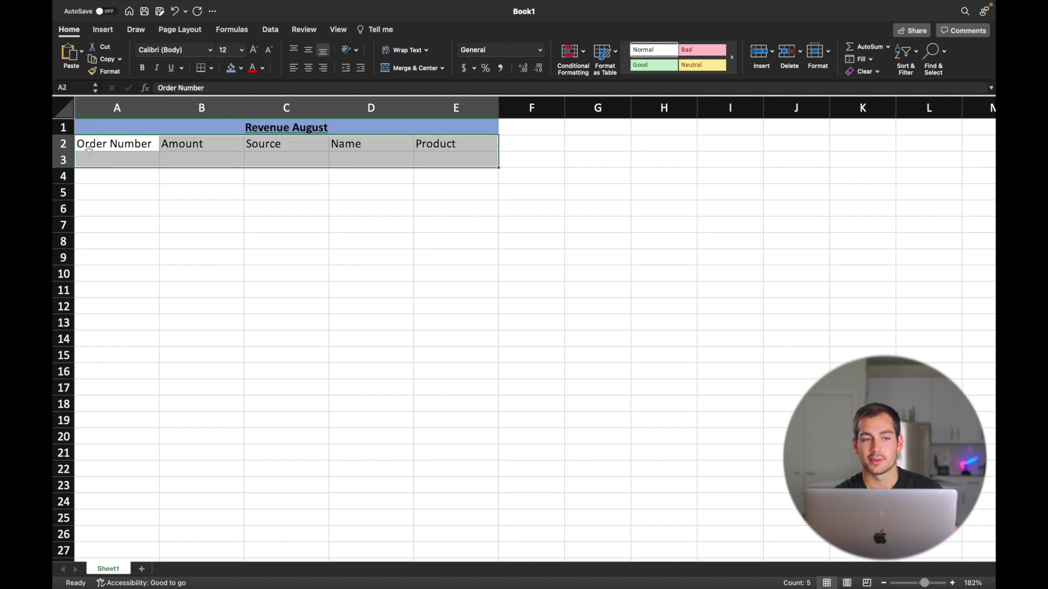
{"action": "left_click", "coordinate": [63, 146]}
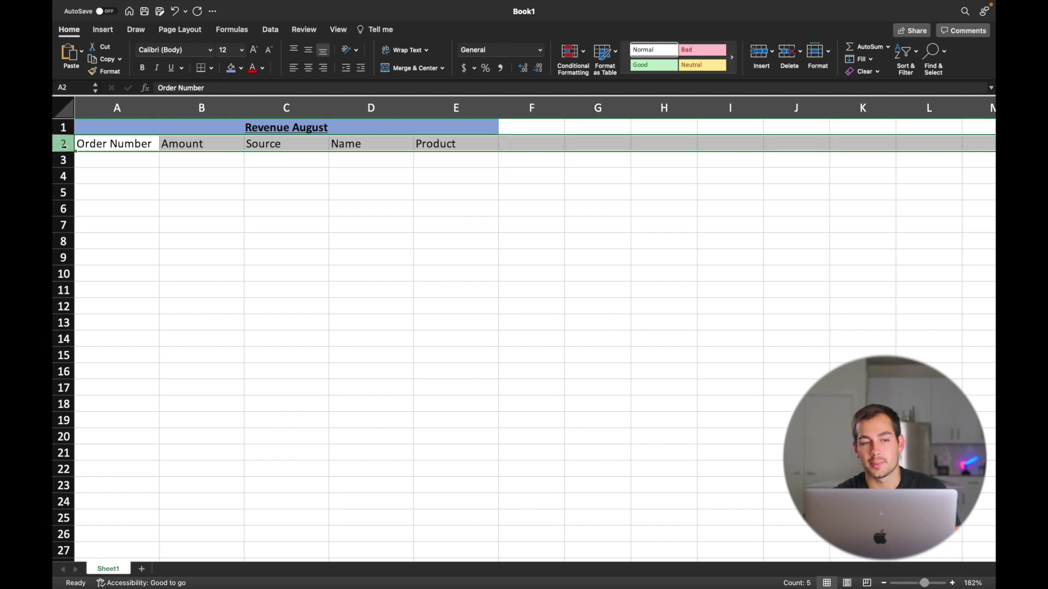
{"action": "left_click", "coordinate": [142, 68]}
{"action": "left_click", "coordinate": [156, 68]}
{"action": "left_click", "coordinate": [286, 208]}
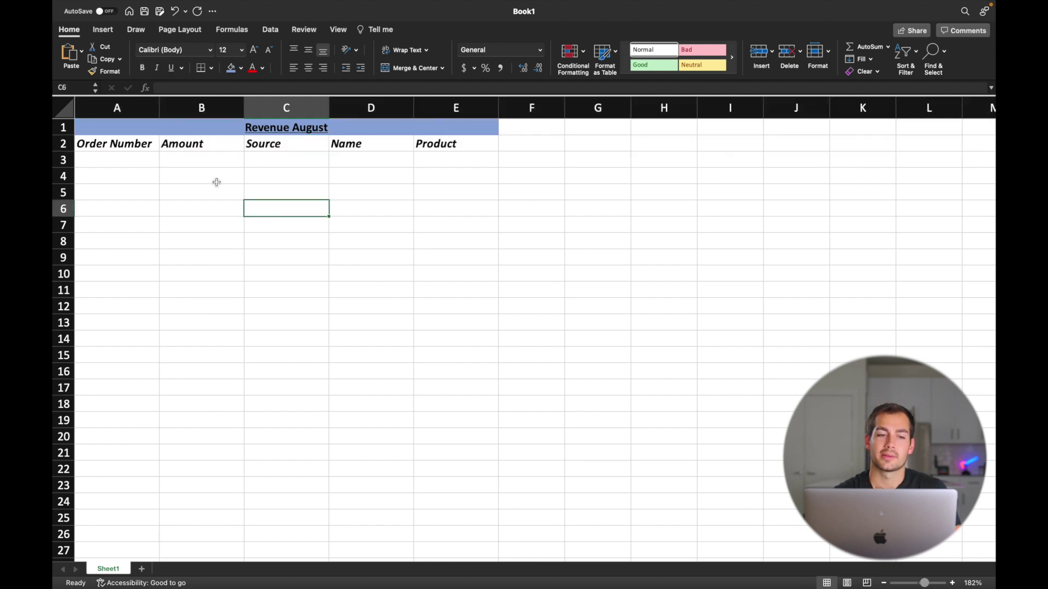
Fill A3:A8 under Order Number with six consecutive order numbers.
{"action": "left_click", "coordinate": [117, 163]}
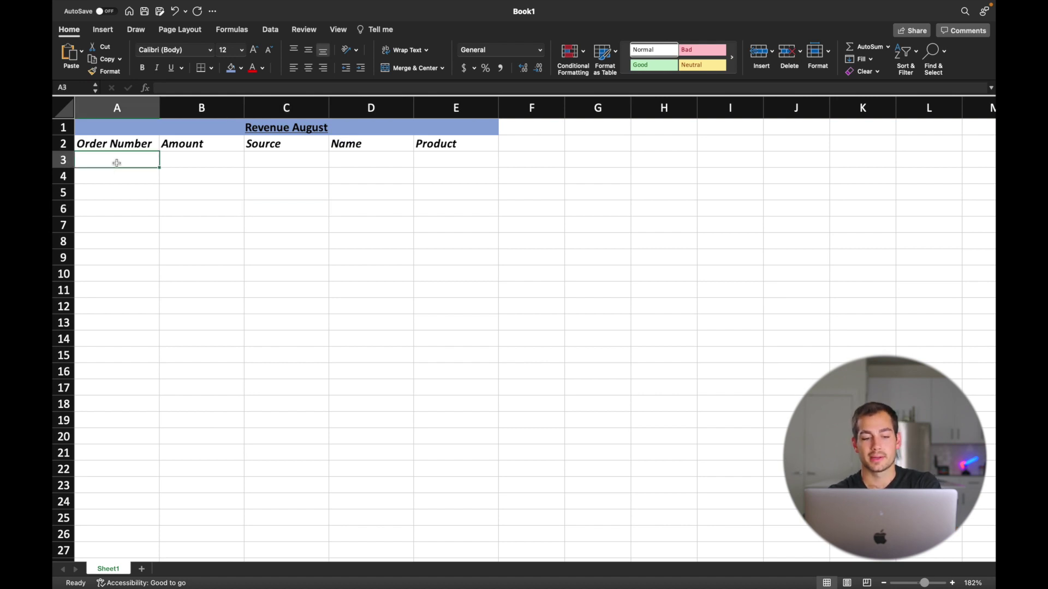
{"action": "type", "text": "1"}
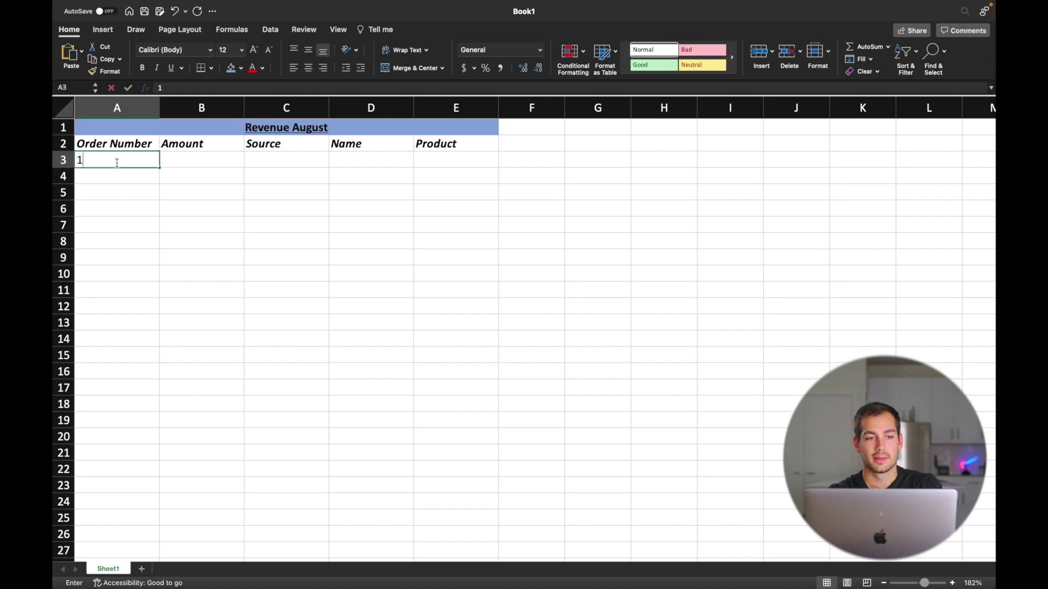
{"action": "type", "text": "000"}
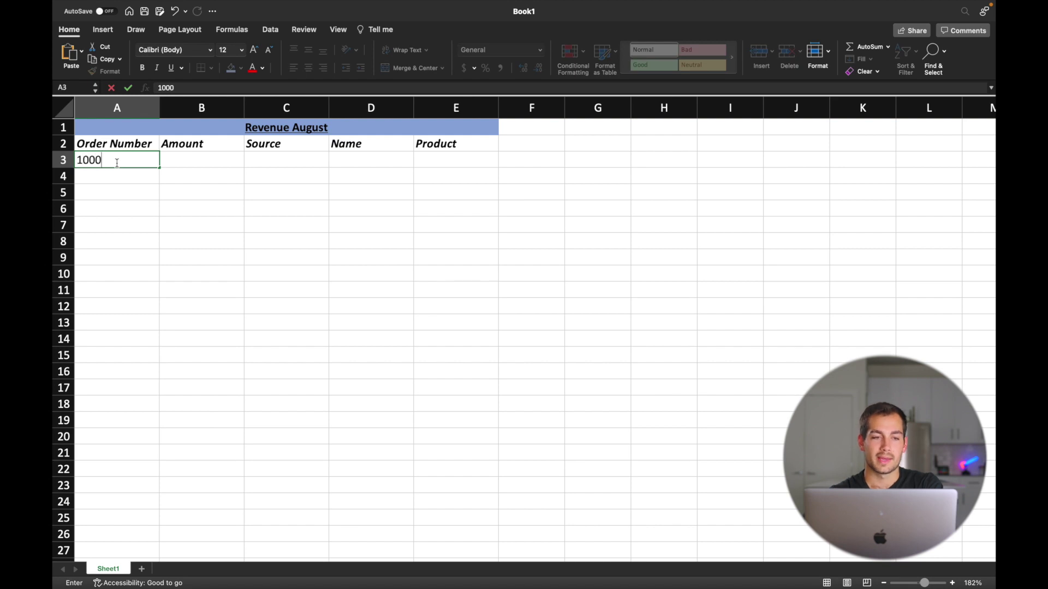
{"action": "key", "text": "ctrl+Return"}
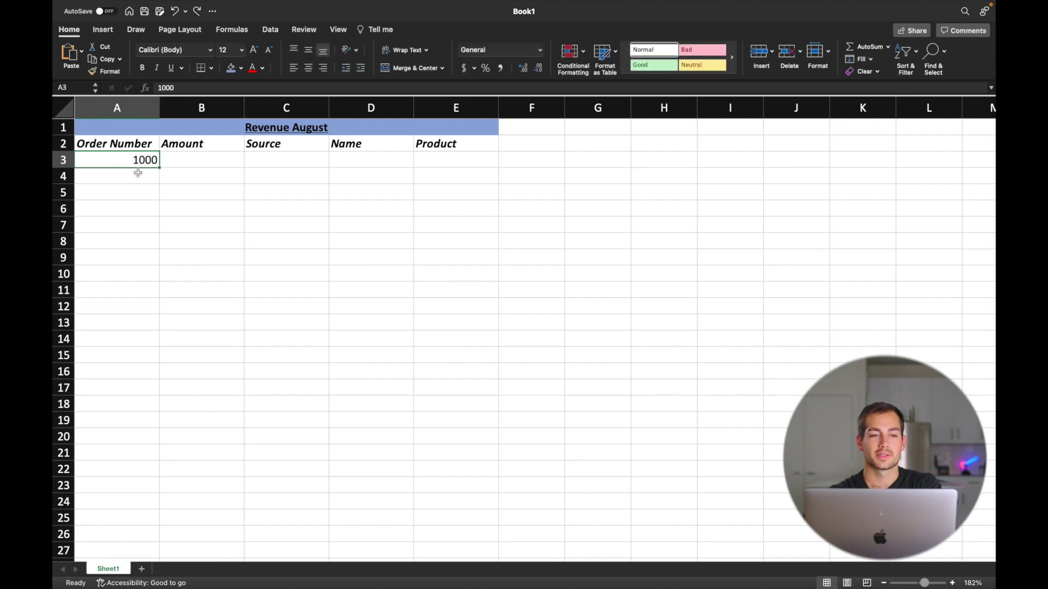
{"action": "left_click", "coordinate": [138, 175]}
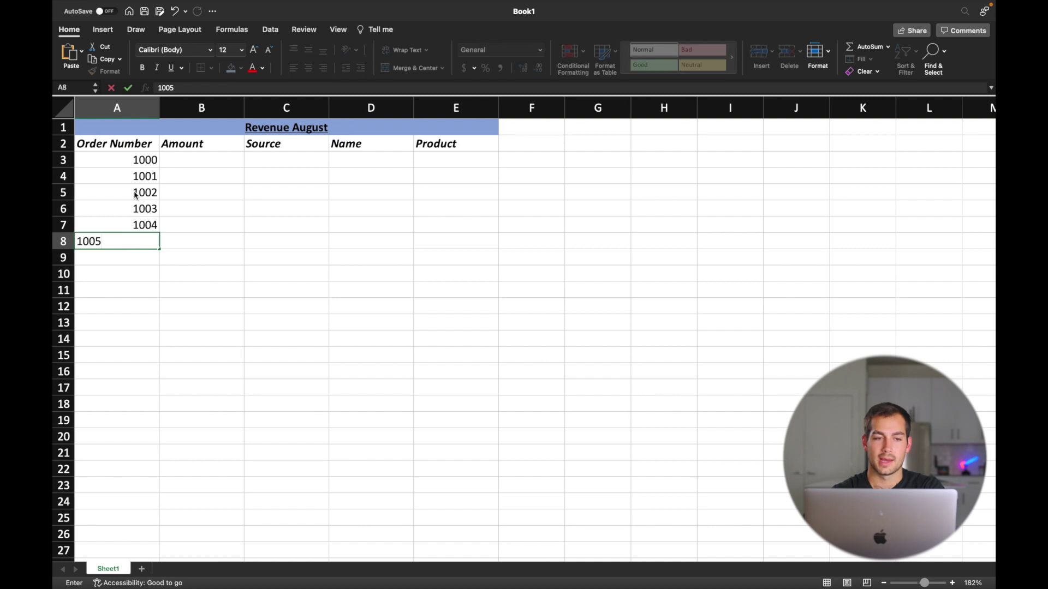
Enter the amounts $400, $500, $800, $300, $50 and $1000 in B3:B8.
{"action": "left_click", "coordinate": [189, 160]}
{"action": "type", "text": "$"}
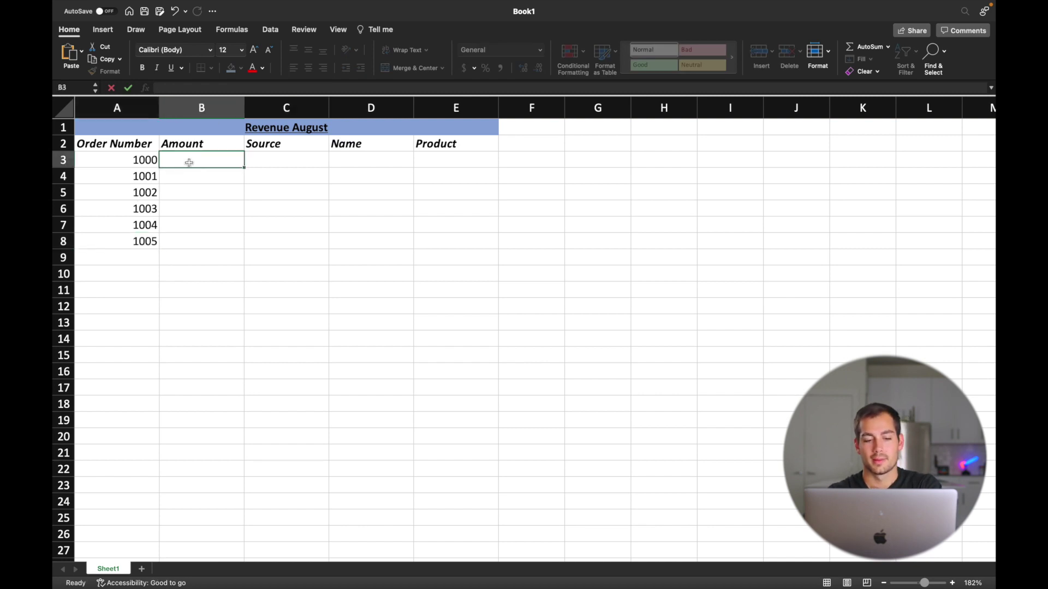
{"action": "type", "text": "400"}
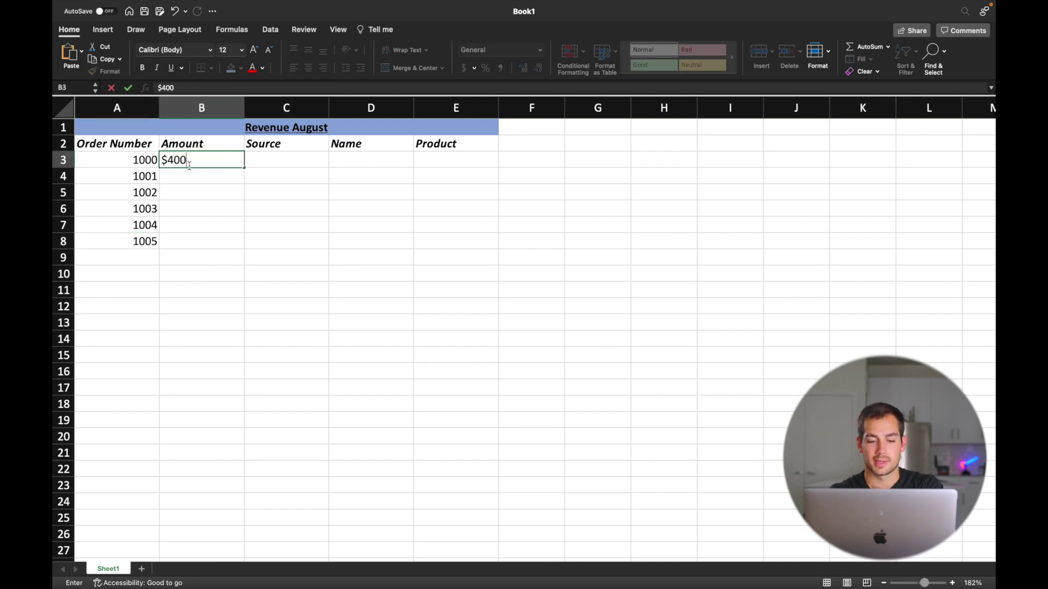
{"action": "left_click", "coordinate": [174, 173]}
{"action": "type", "text": "$500"}
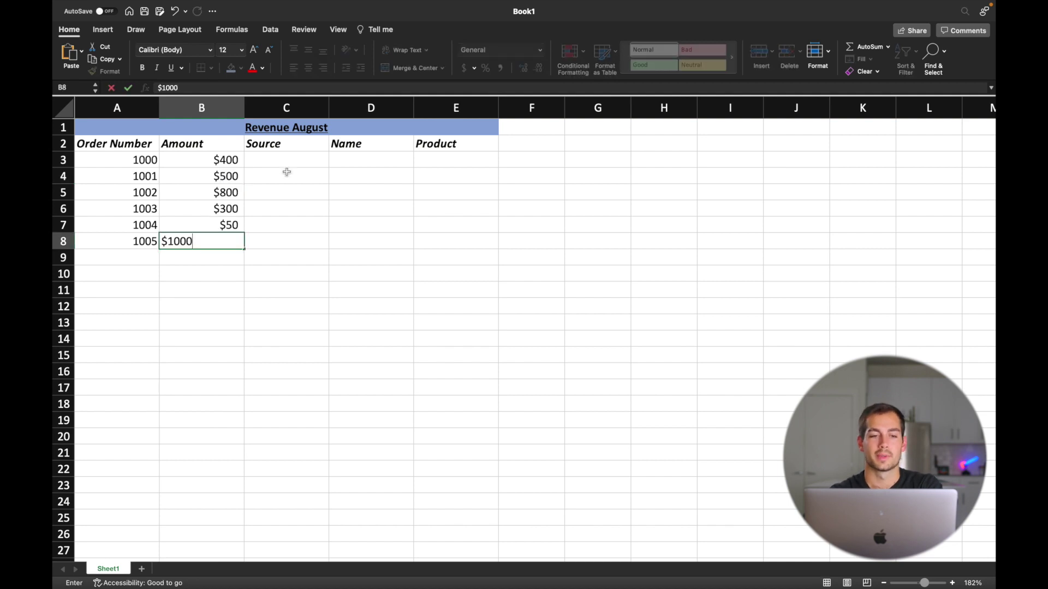
Enter the sources Facebook, Word of Mouth, Facebook, Youtube, Google and Refferal in C3:C8.
{"action": "left_click", "coordinate": [286, 172]}
{"action": "left_click", "coordinate": [278, 160]}
Enter the customers' first names in D3:D8 and the products Xbox Series S, PS5, Gaming PC, Gaming Monitor, Forza Horizon, Gaming PC in E3:E8.
{"action": "left_click", "coordinate": [363, 162]}
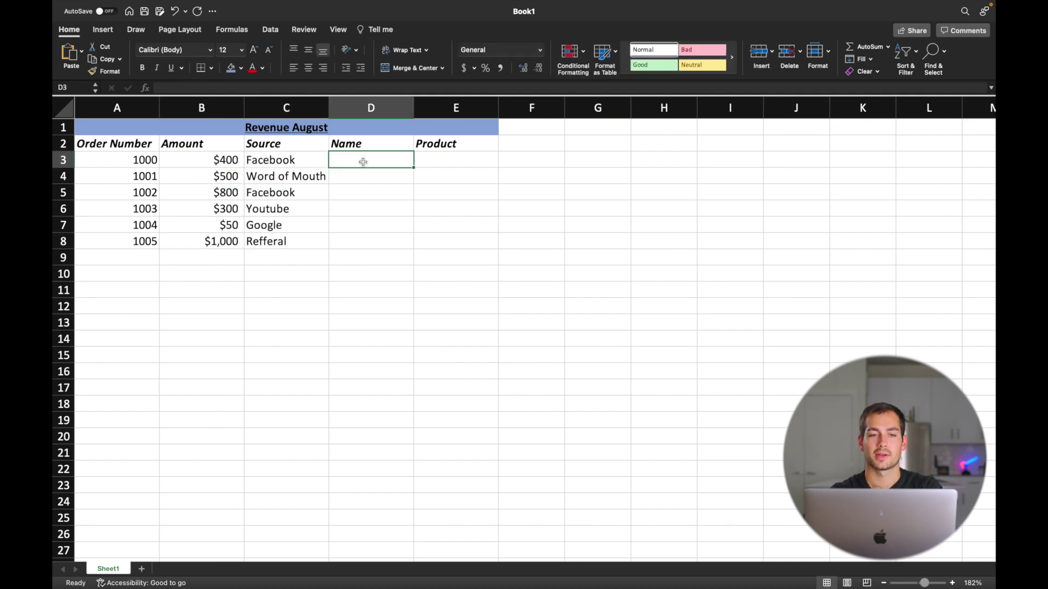
{"action": "type", "text": "Kyle"}
{"action": "left_click", "coordinate": [483, 162]}
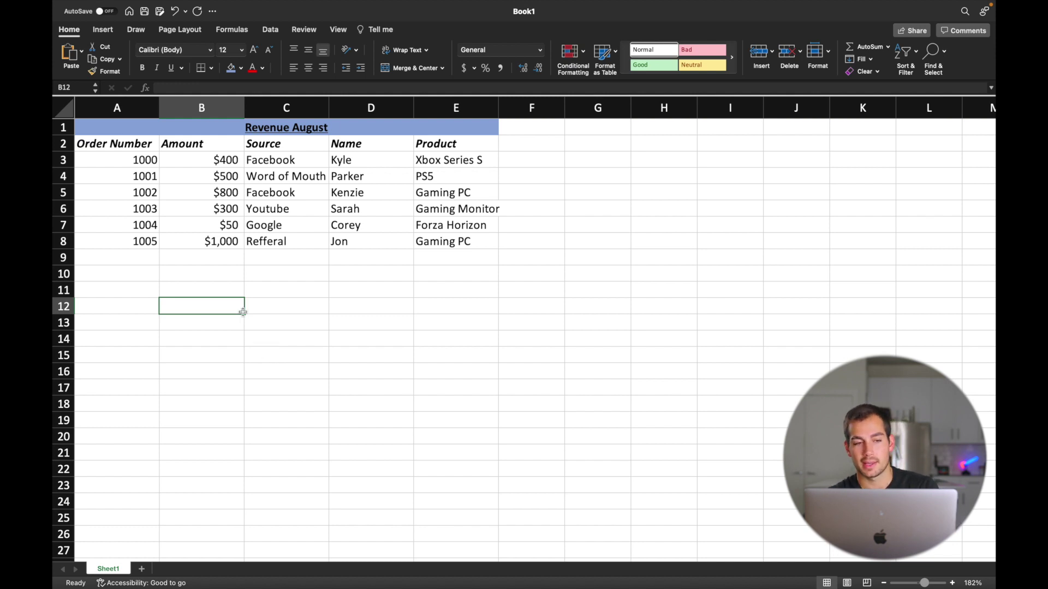
Select the whole sheet and autofit all column widths to their contents.
{"action": "key", "text": "super+a"}
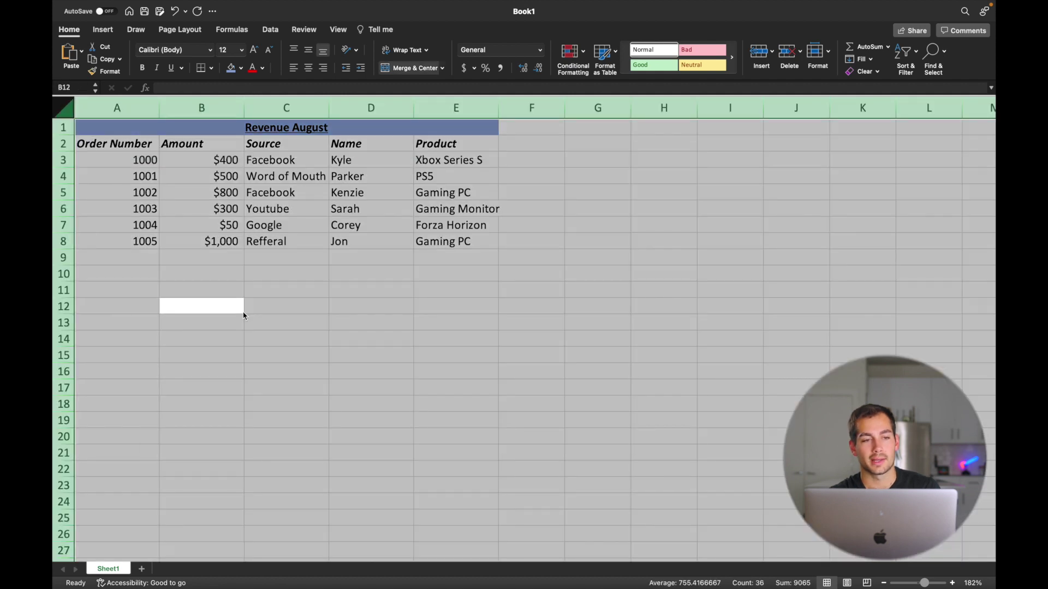
{"action": "left_click", "coordinate": [282, 303]}
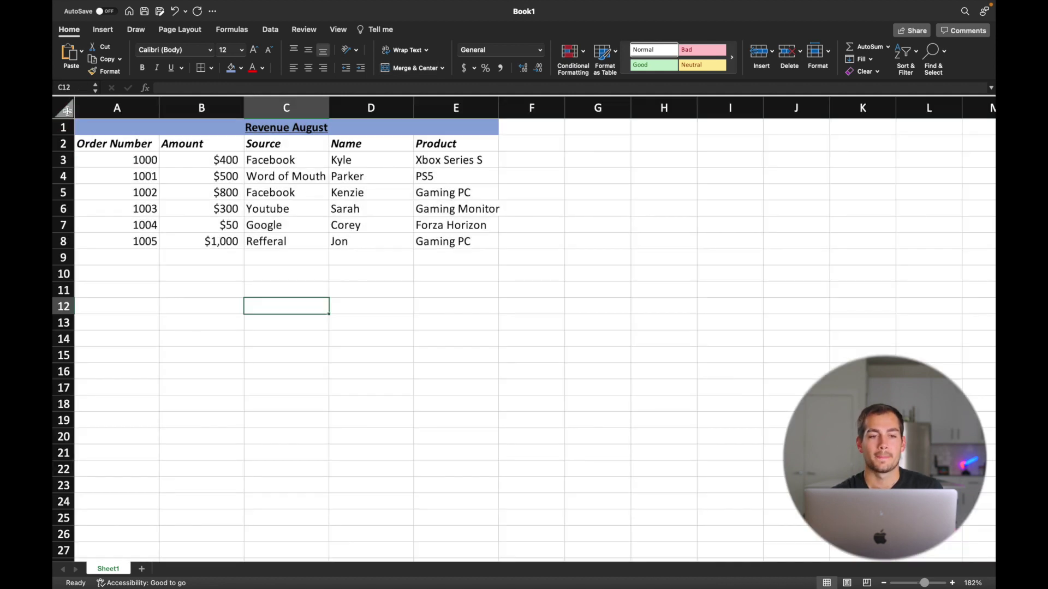
{"action": "left_click", "coordinate": [67, 111]}
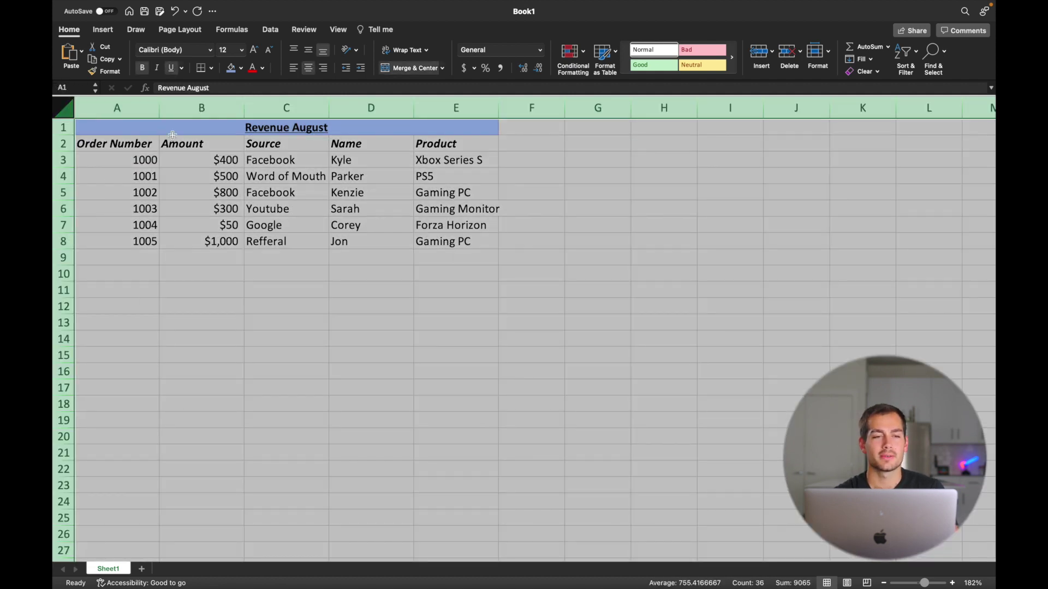
{"action": "double_click", "coordinate": [160, 111]}
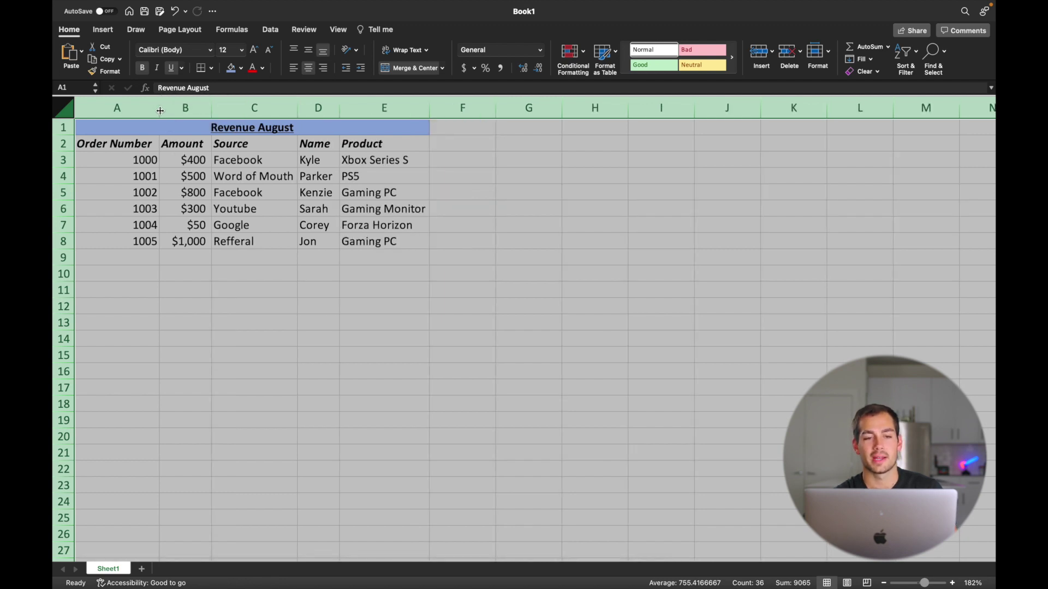
{"action": "left_click", "coordinate": [242, 341]}
Enter the label Total in A10 and move to B10.
{"action": "left_click", "coordinate": [144, 278]}
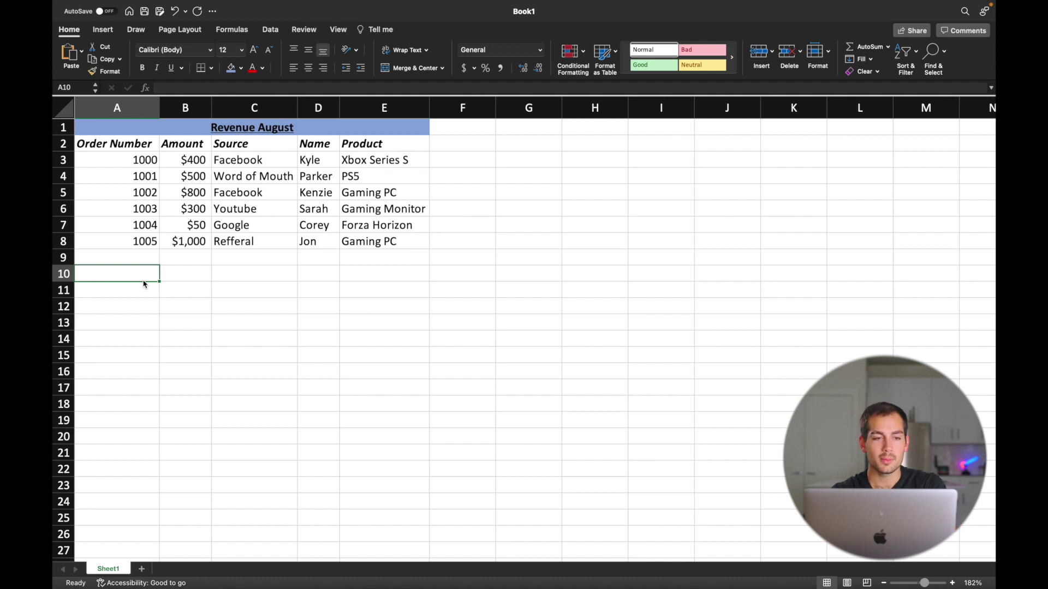
{"action": "type", "text": "Total"}
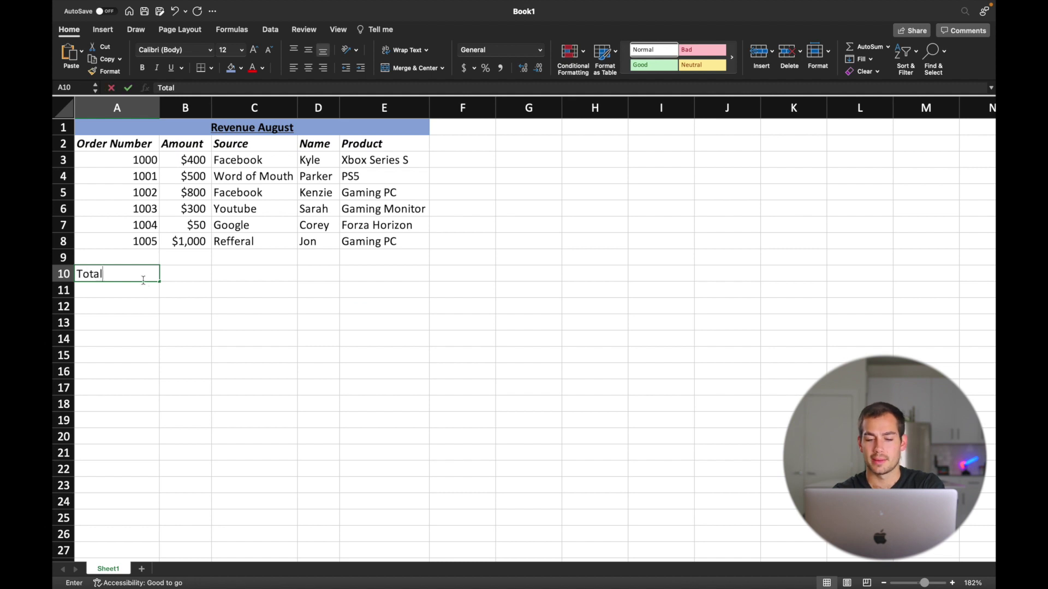
{"action": "key", "text": "Tab"}
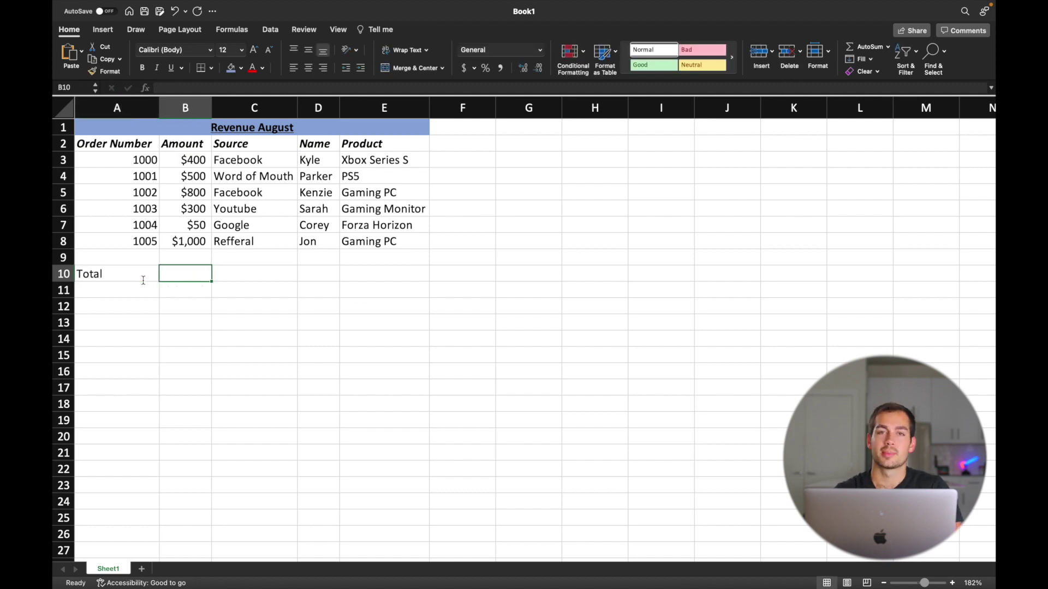
Sum the order amounts in B10 with the formula =sum(B3:B8) and reselect the cell.
{"action": "type", "text": "="}
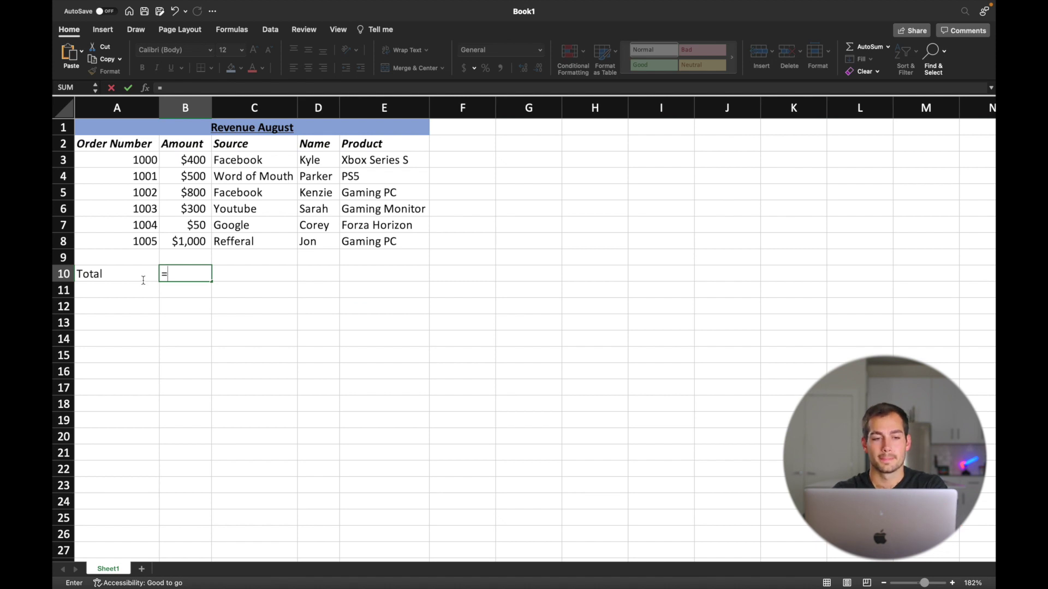
{"action": "type", "text": "sum("}
{"action": "key", "text": "BackSpace"}
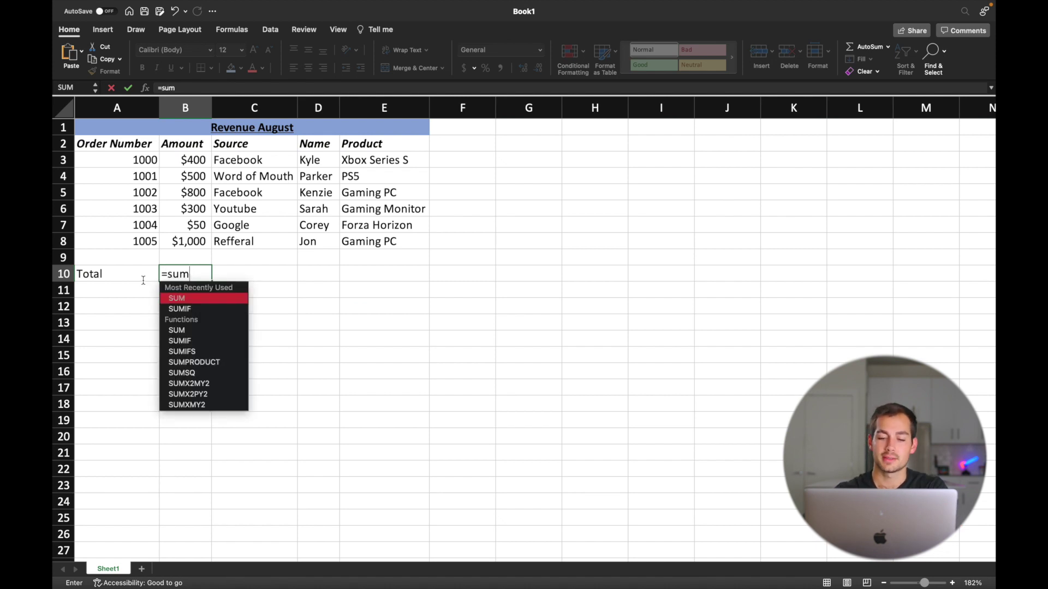
{"action": "type", "text": "("}
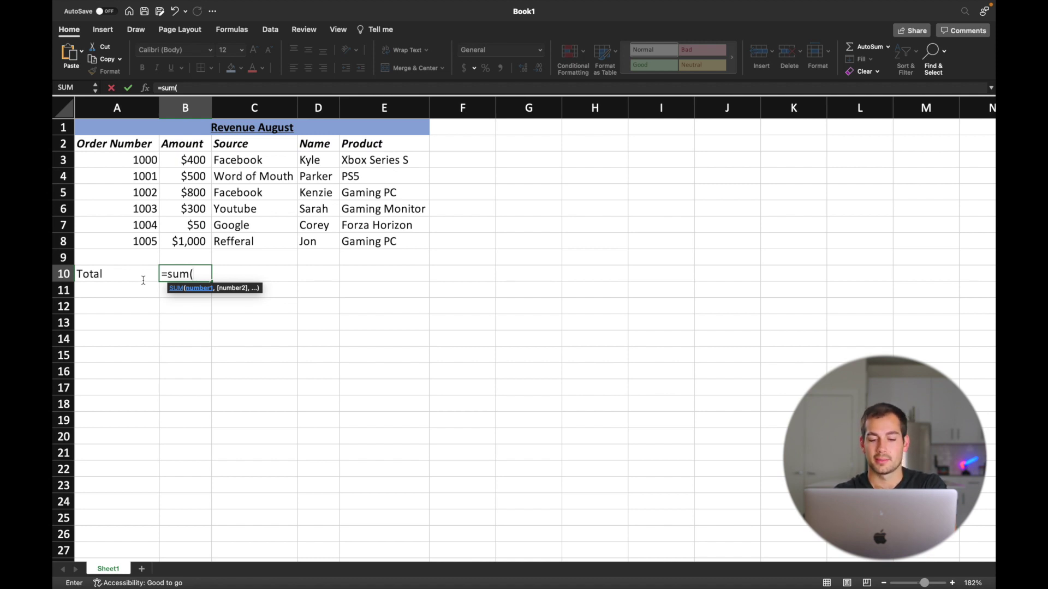
{"action": "type", "text": "B3"}
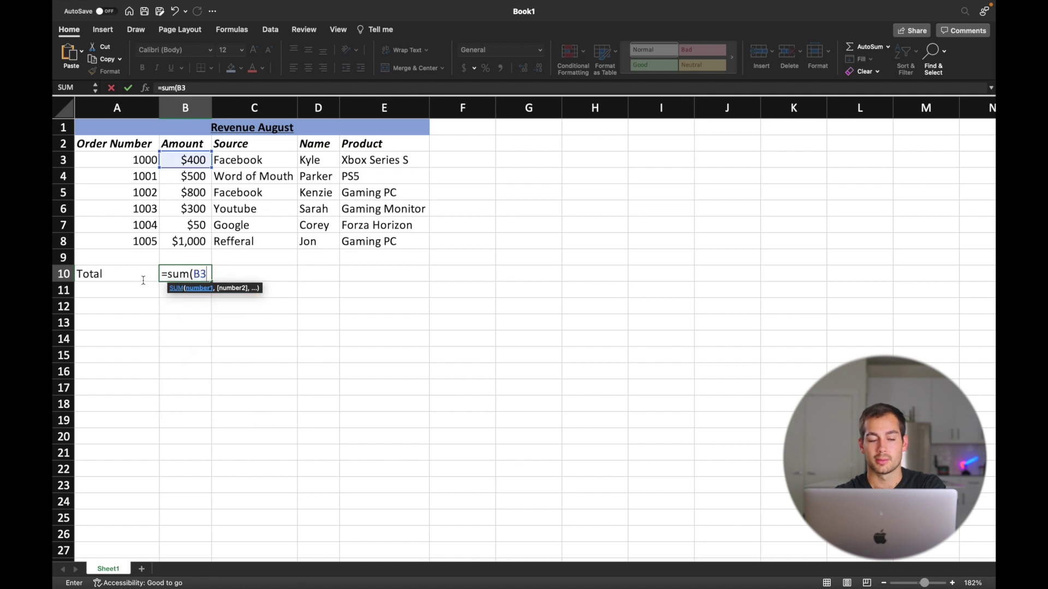
{"action": "type", "text": ":"}
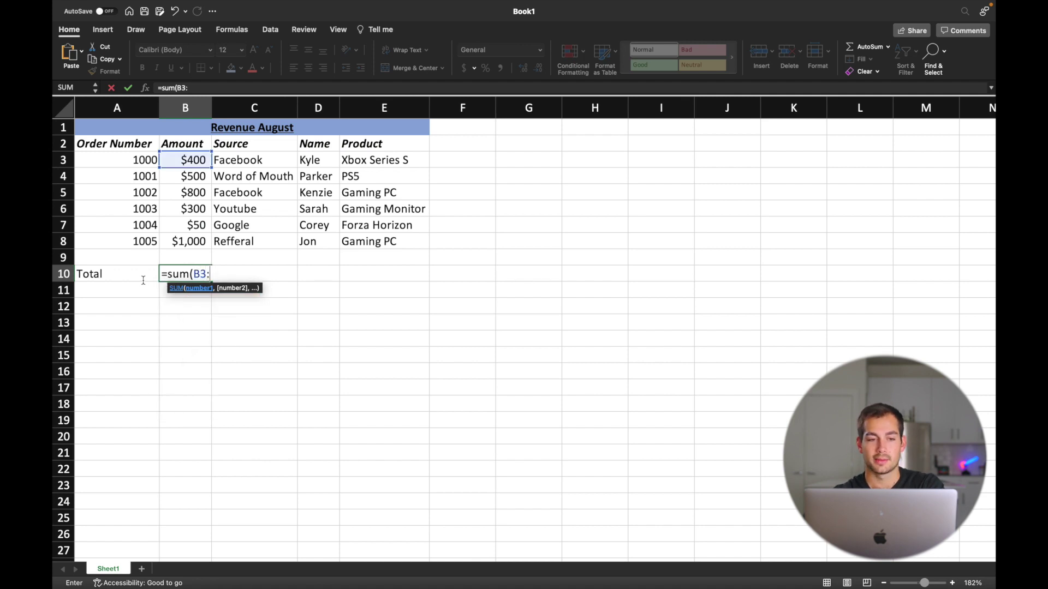
{"action": "type", "text": "B8"}
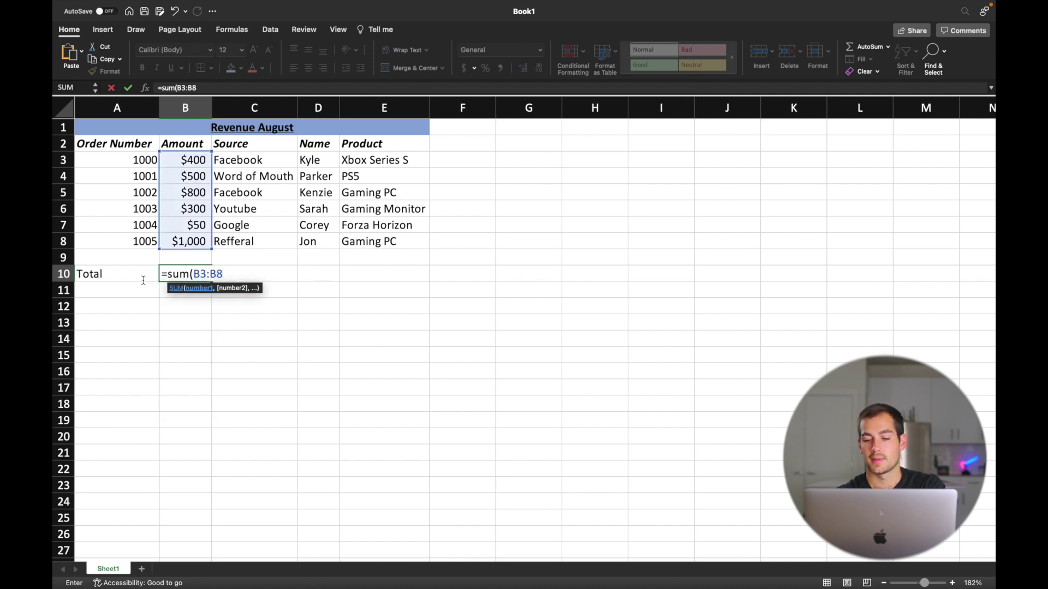
{"action": "type", "text": ")"}
{"action": "key", "text": "Return"}
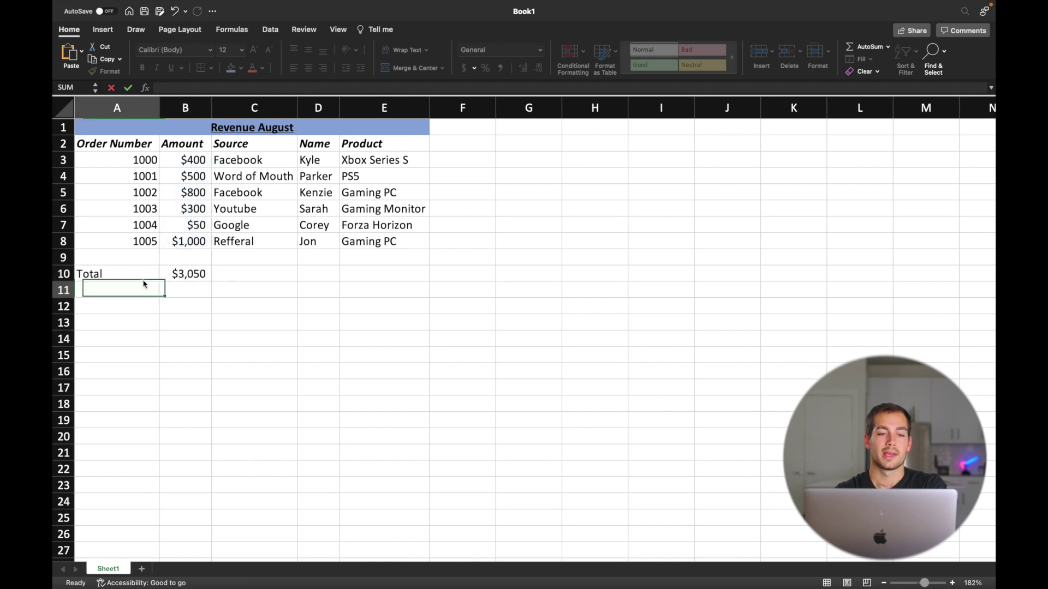
{"action": "left_click", "coordinate": [193, 272]}
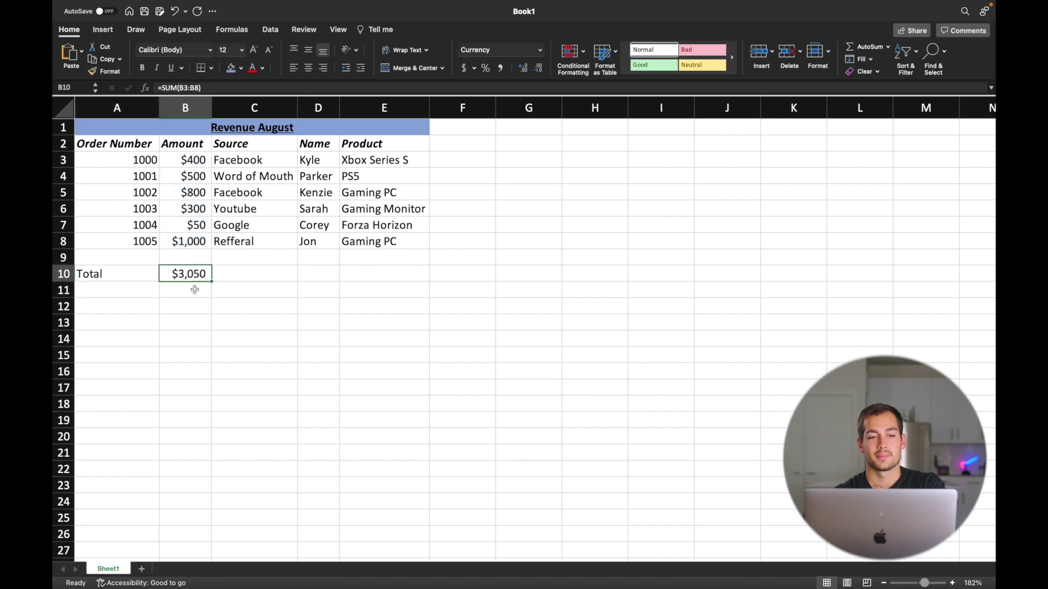
Enter the label gMAS 50% in A11 below Total.
{"action": "left_click", "coordinate": [104, 291]}
{"action": "type", "text": "Gm"}
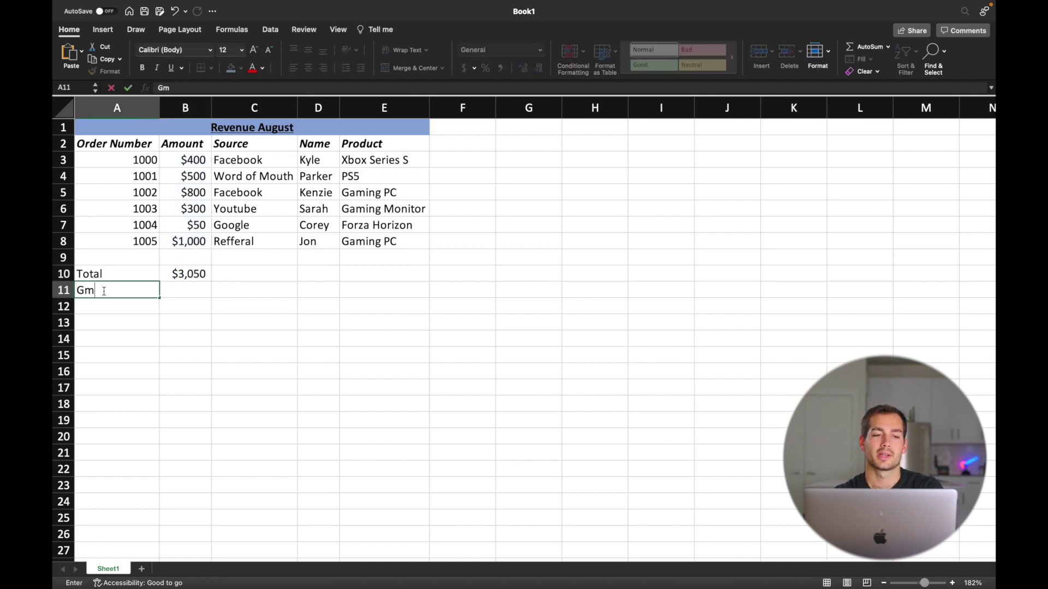
{"action": "key", "text": "BackSpace"}
{"action": "type", "text": "M"}
{"action": "key", "text": "BackSpace"}
{"action": "key", "text": "BackSpace"}
{"action": "type", "text": "gMAS 50%"}
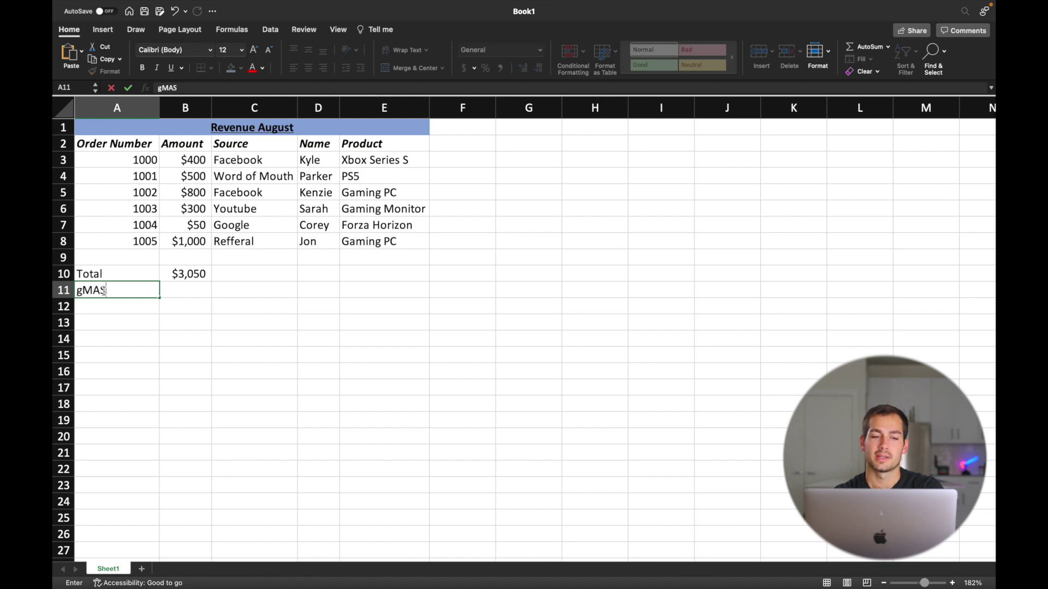
Calculate half of the total in B11 with the formula =B10/2.
{"action": "left_click", "coordinate": [171, 292]}
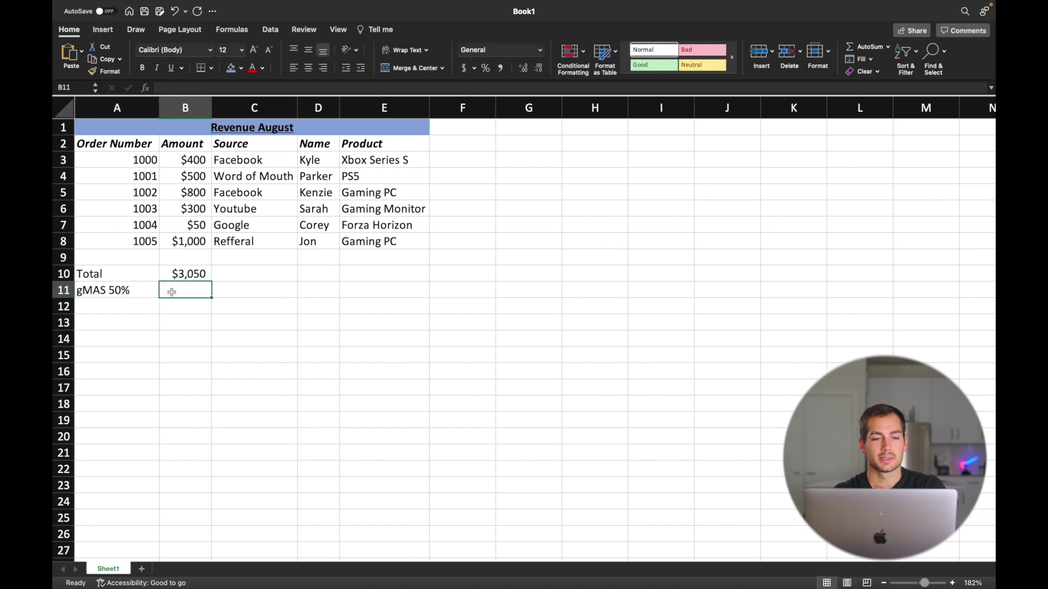
{"action": "type", "text": "="}
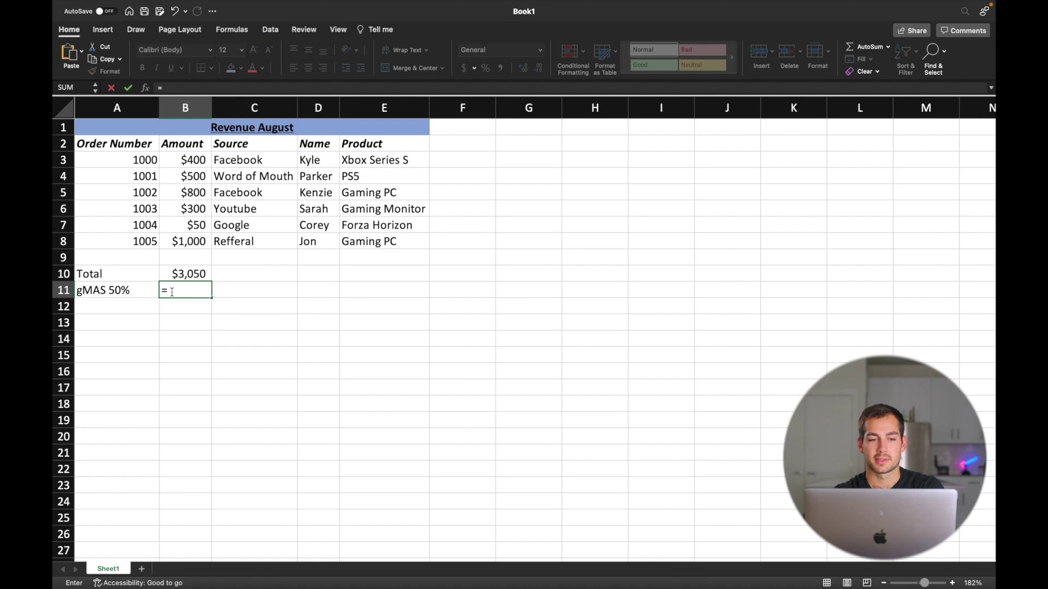
{"action": "type", "text": "B10"}
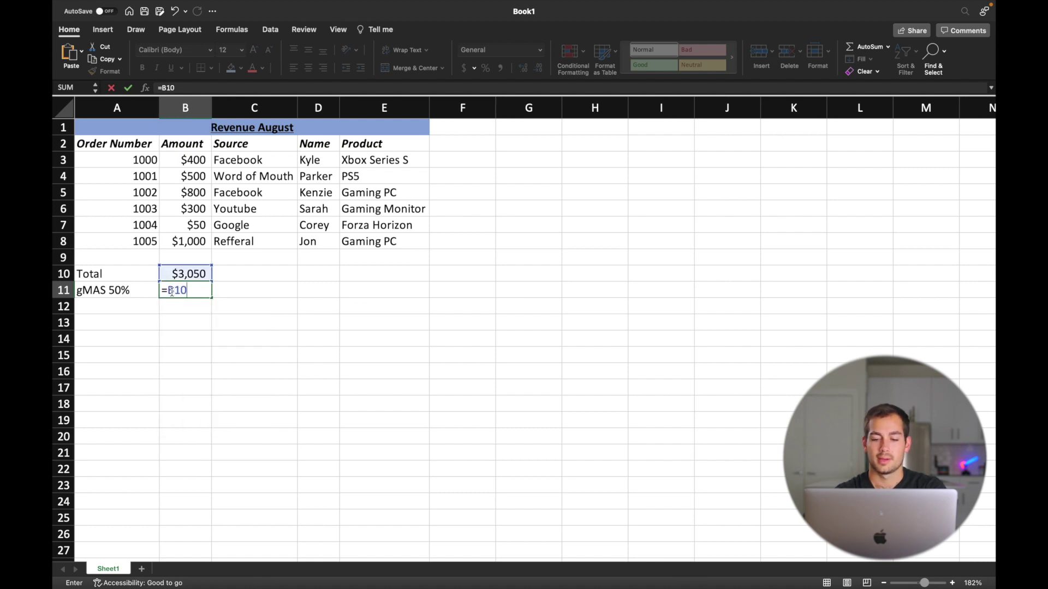
{"action": "type", "text": "/"}
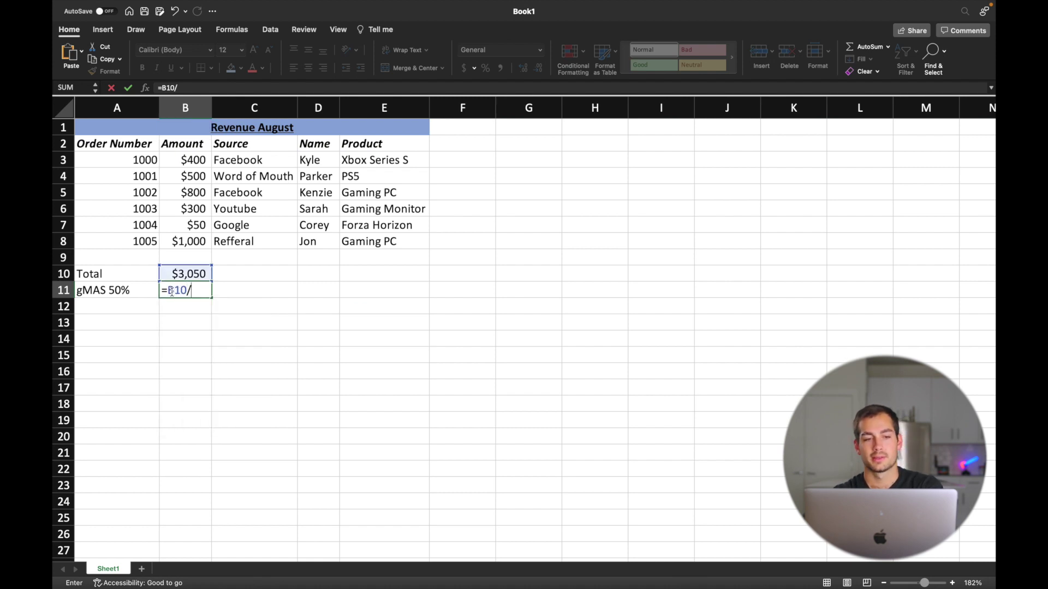
{"action": "type", "text": "2"}
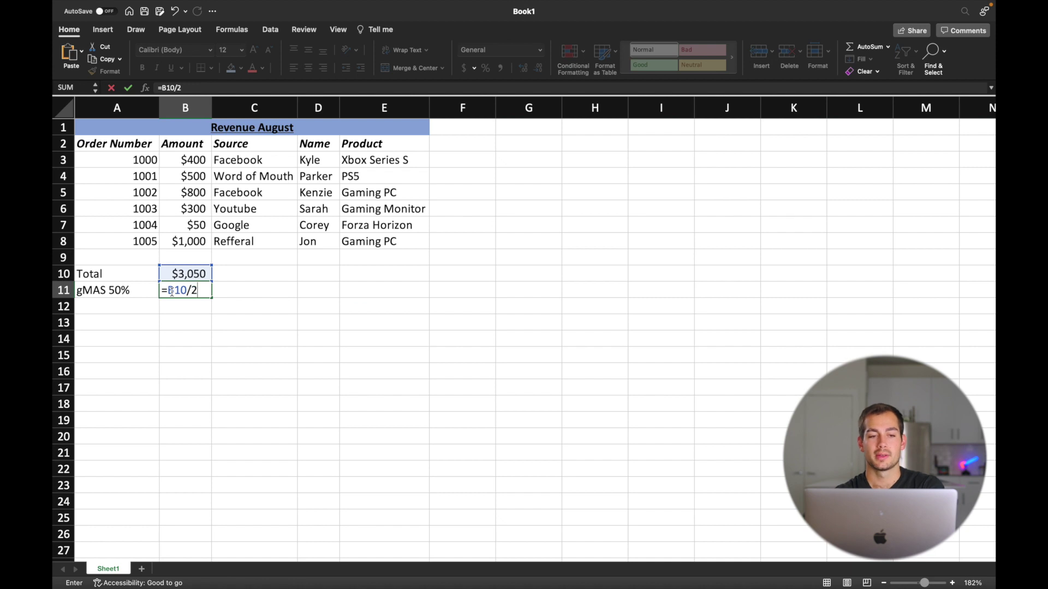
{"action": "key", "text": "Return"}
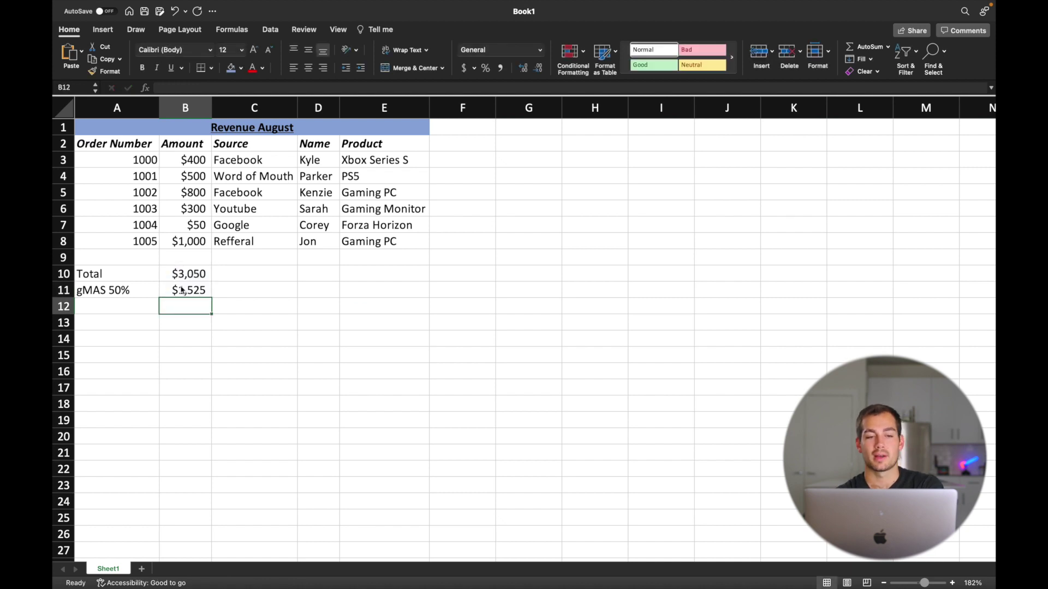